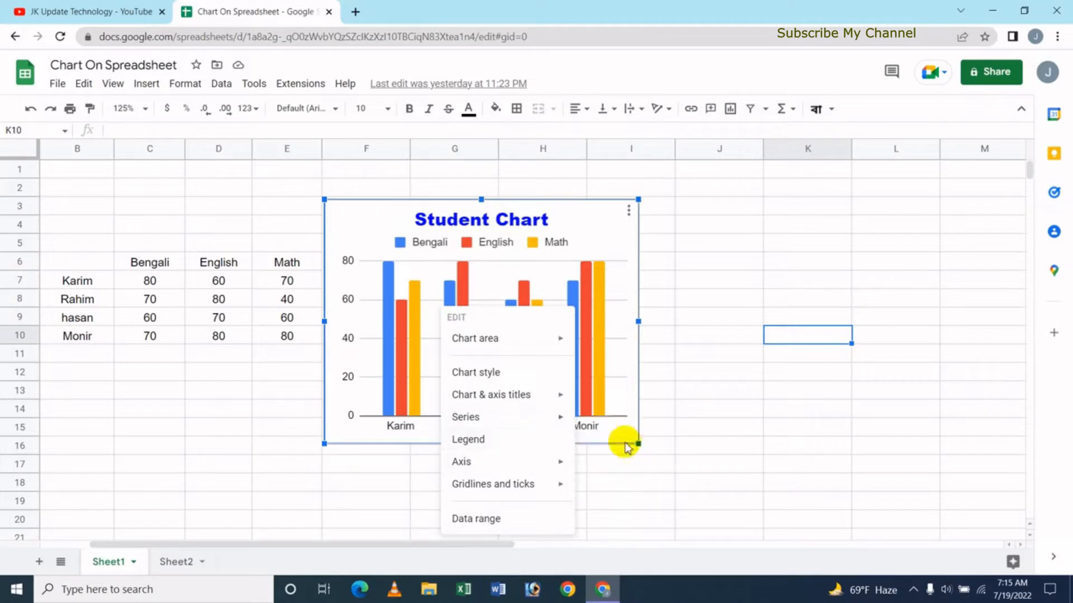
Open the Bengali series formatting for the Student Chart and set its fill colour to dark red
mouse_move(545, 419)
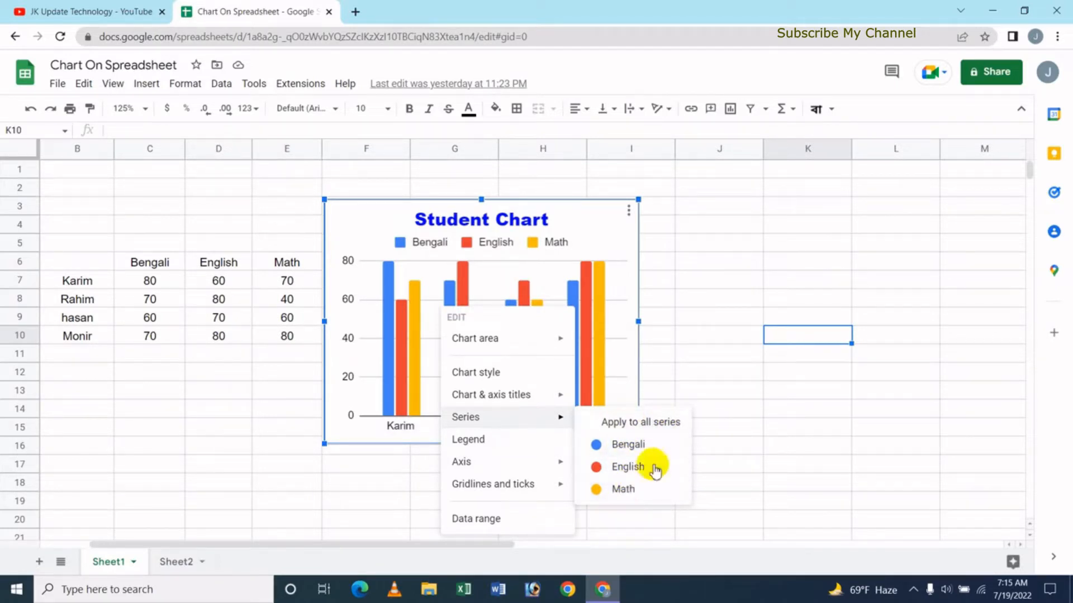
click(629, 444)
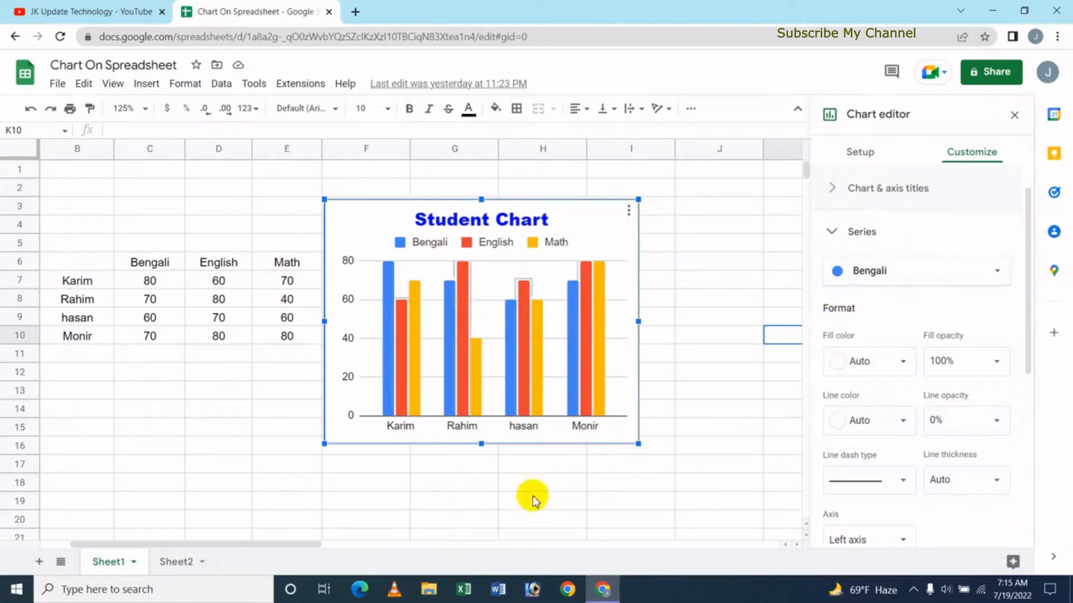
click(448, 370)
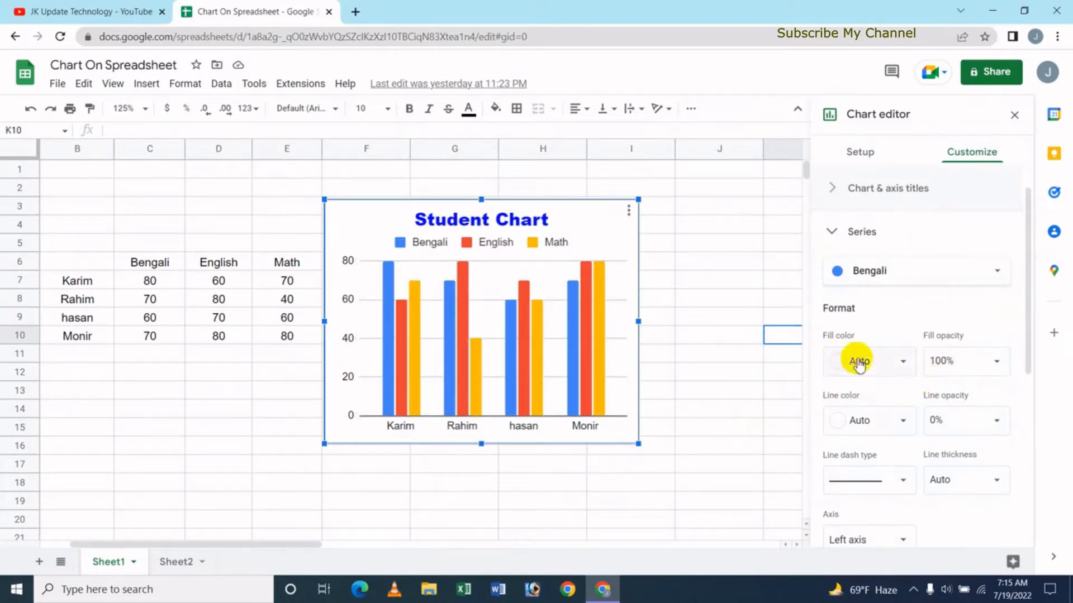
click(904, 368)
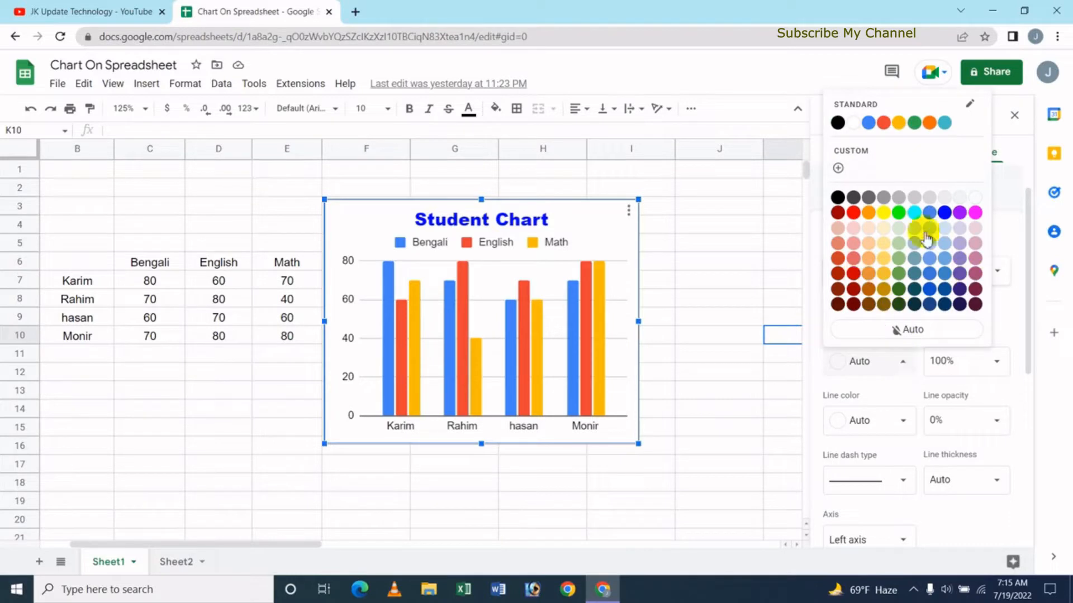
click(838, 274)
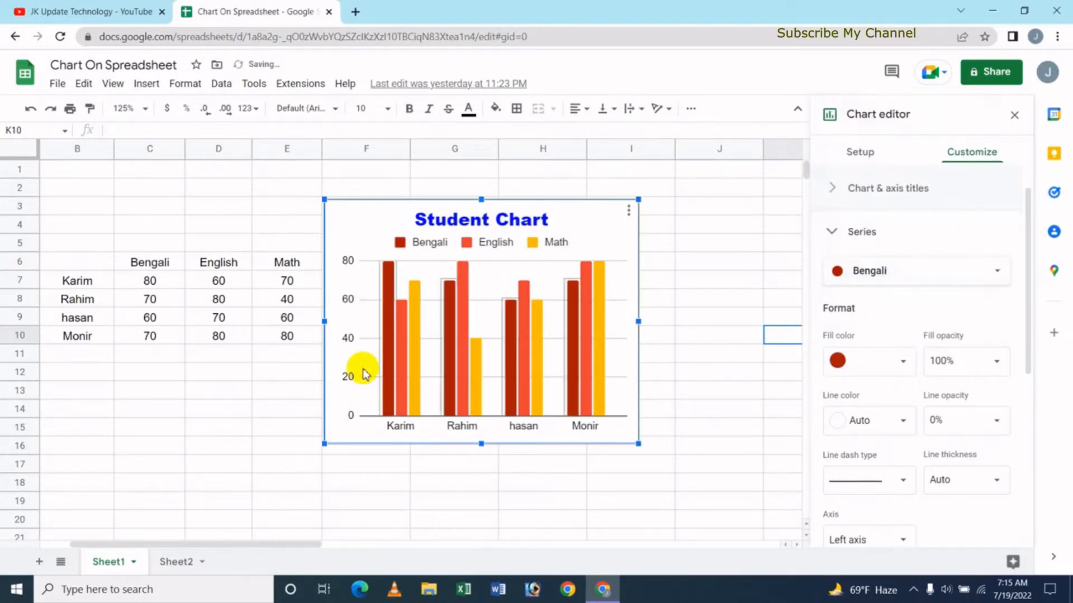
Give the Bengali series a custom dark greyish-brown fill colour
click(889, 380)
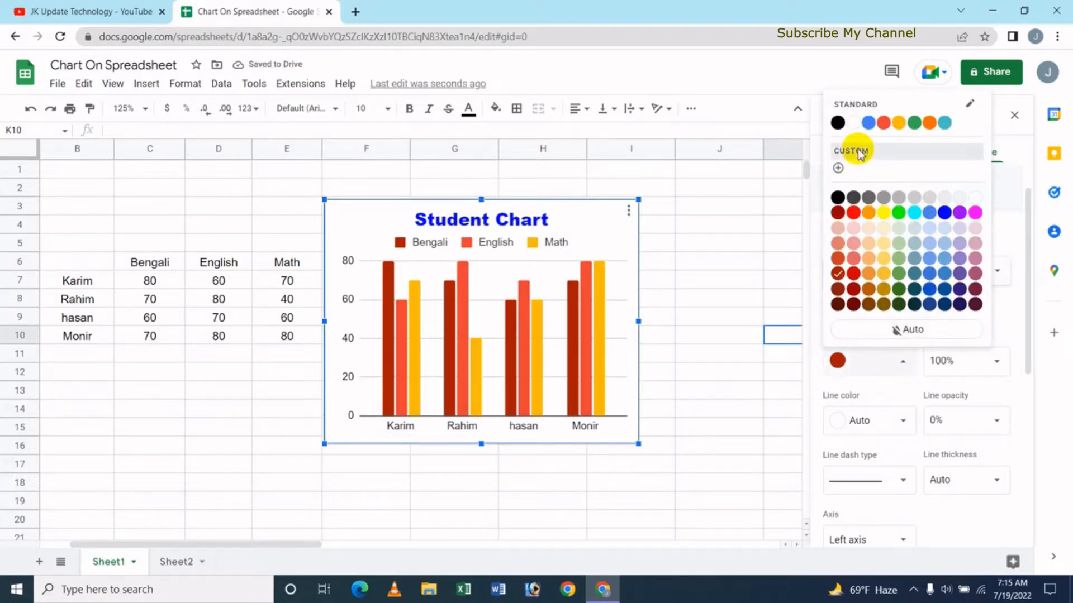
click(838, 168)
click(530, 311)
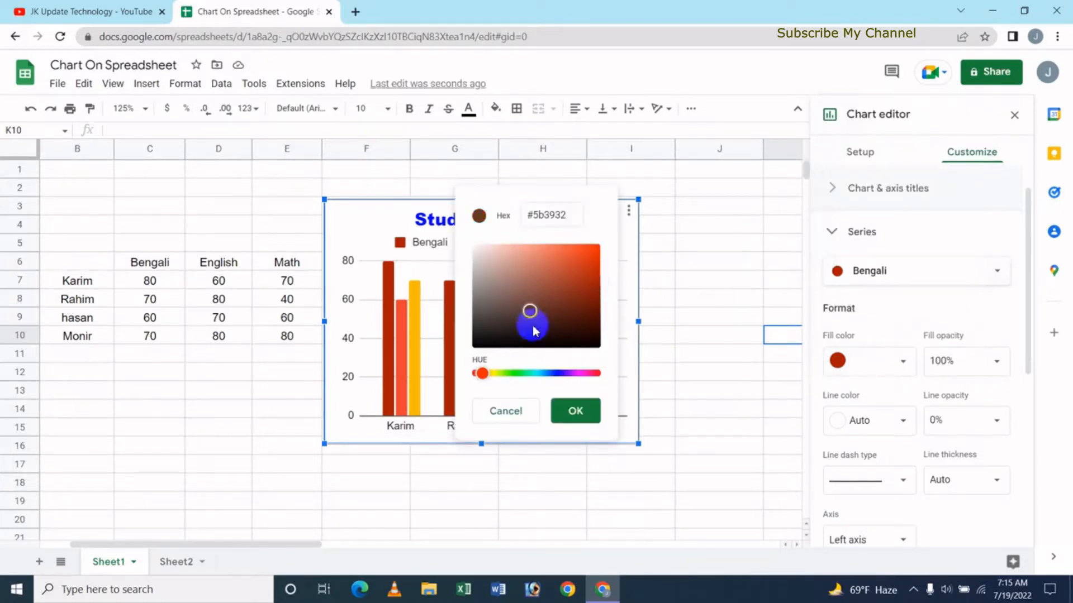
click(540, 371)
click(564, 372)
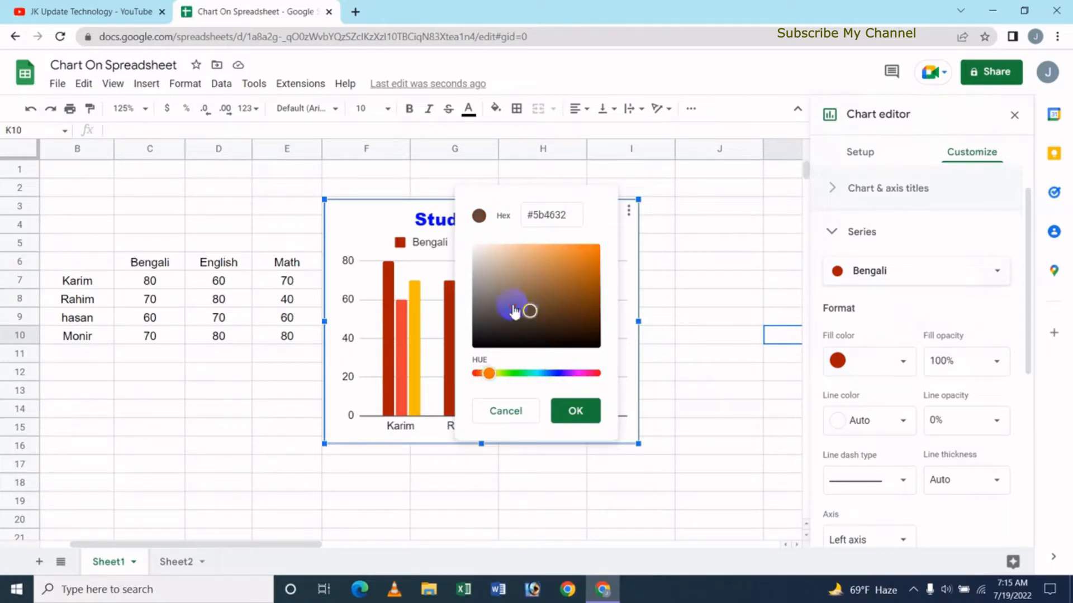
click(579, 412)
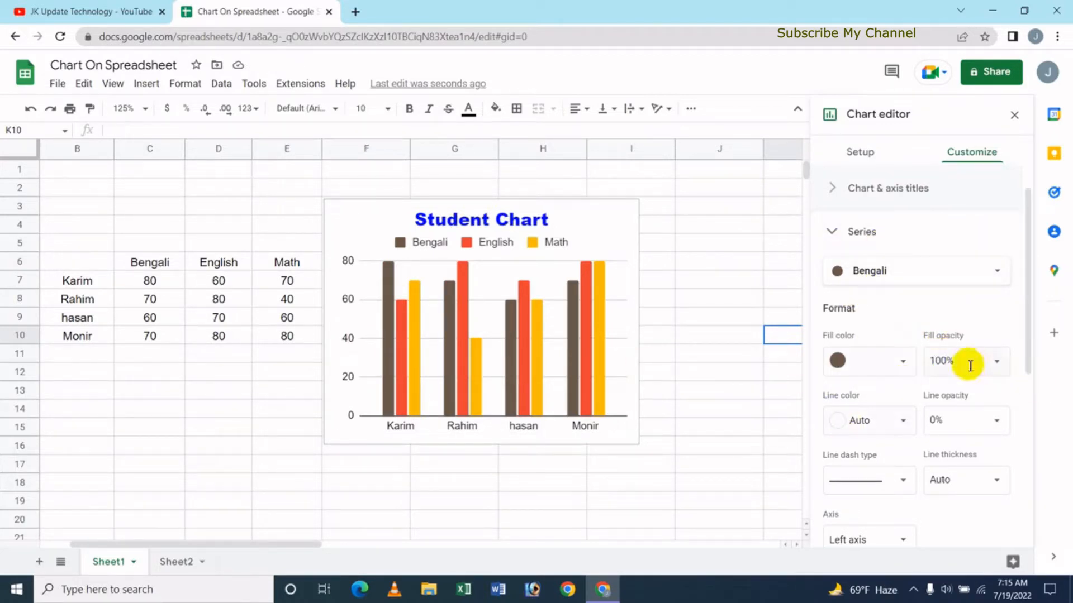
Try a 30% fill opacity on the Bengali series, and settle on 90%
click(994, 364)
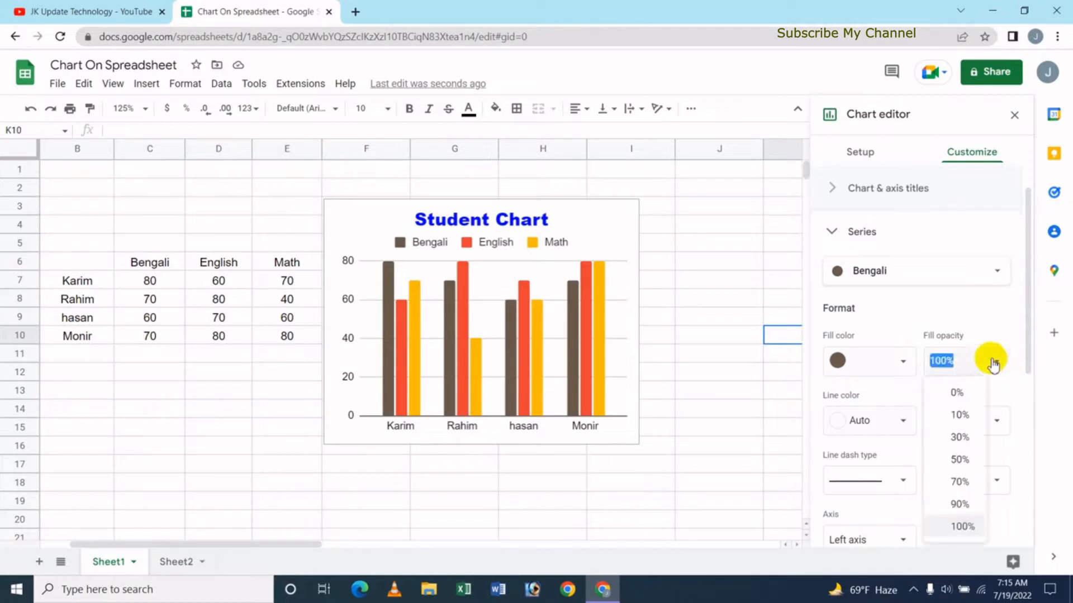
click(972, 441)
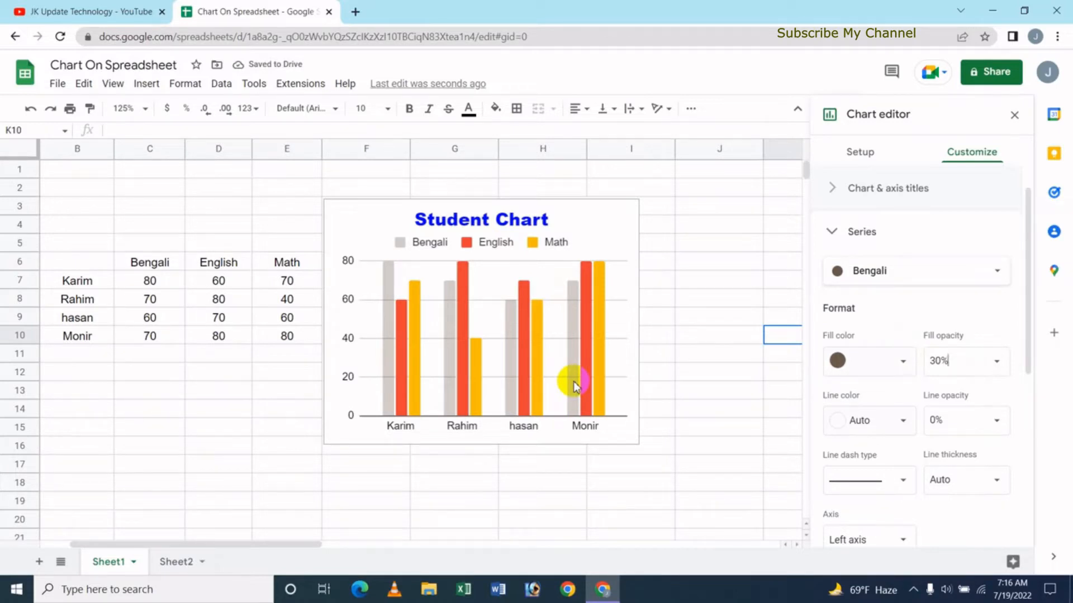
click(996, 366)
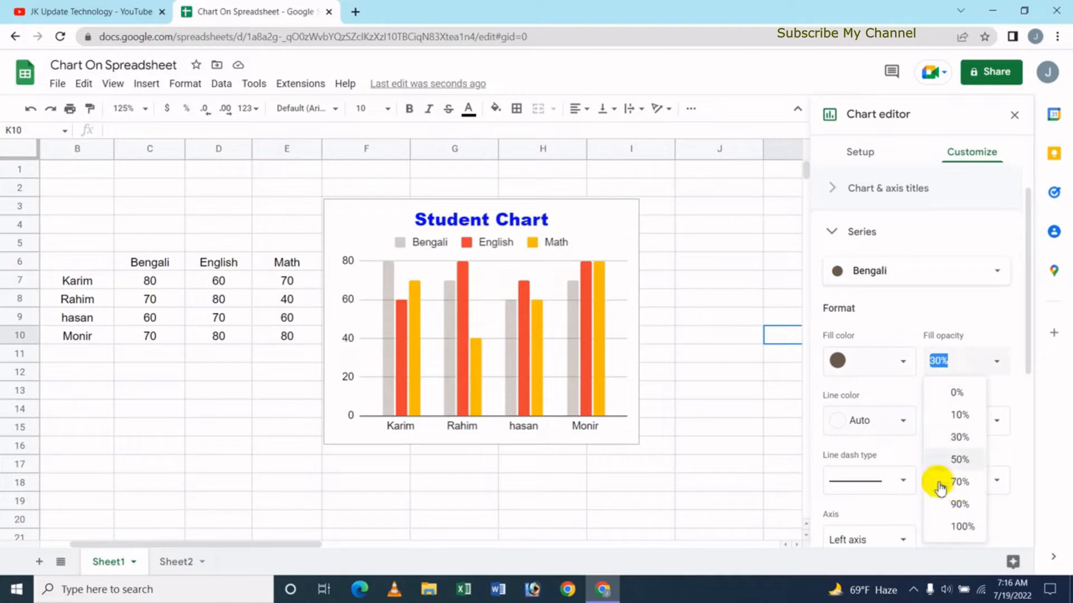
click(967, 506)
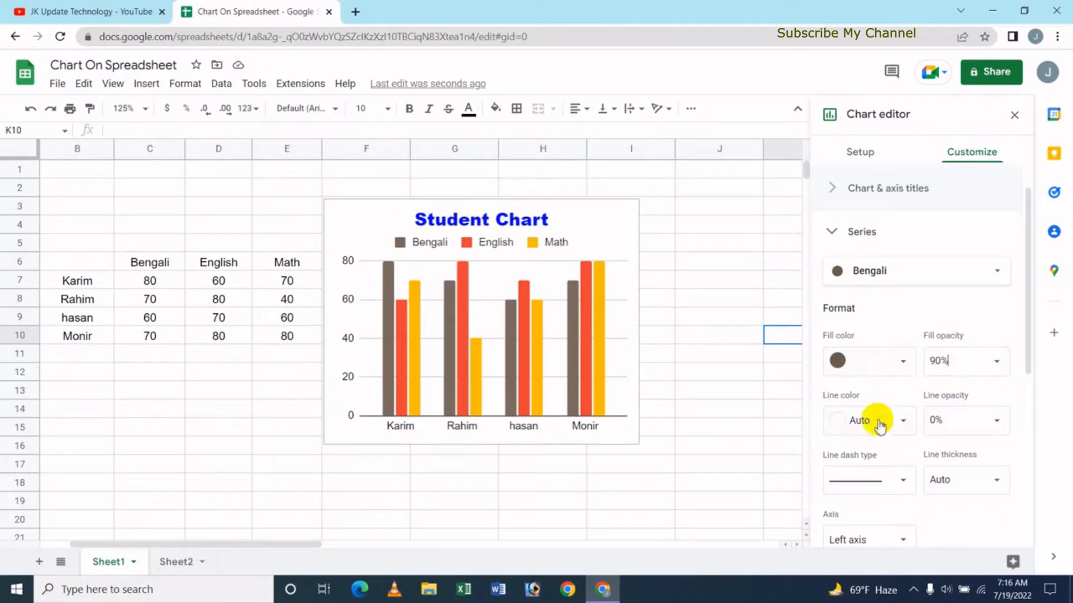
Set the Bengali series' line colour to blue, trying 30% line opacity before setting it to 100%
click(903, 426)
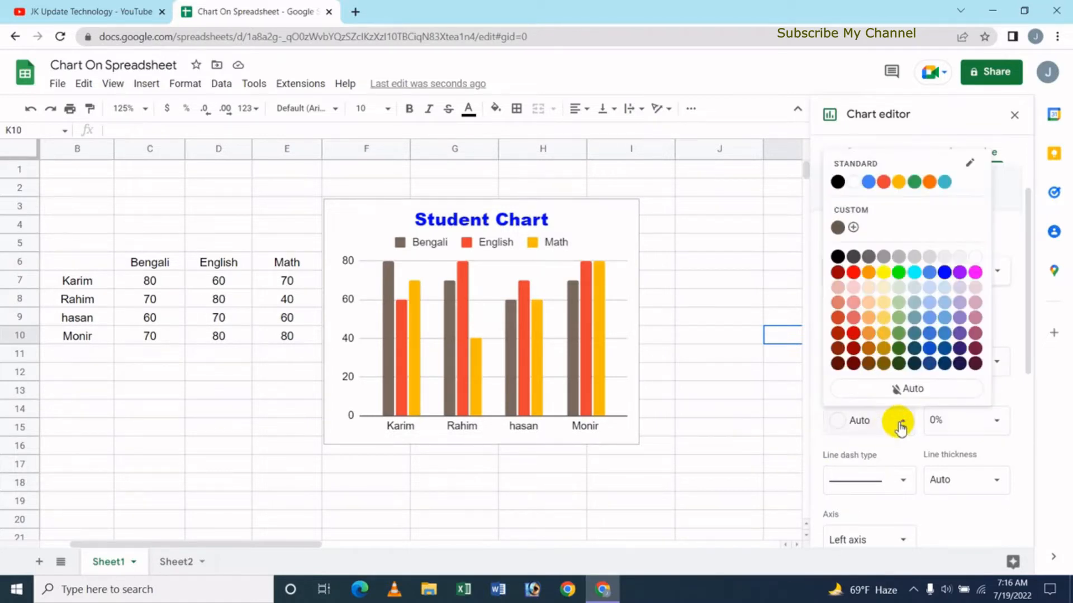
click(944, 273)
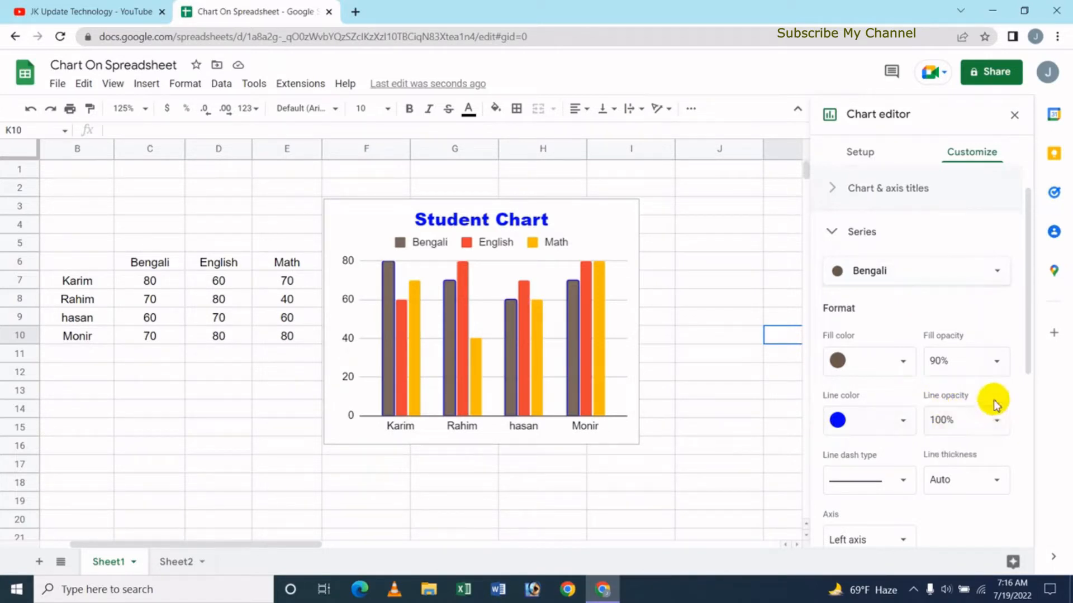
click(994, 422)
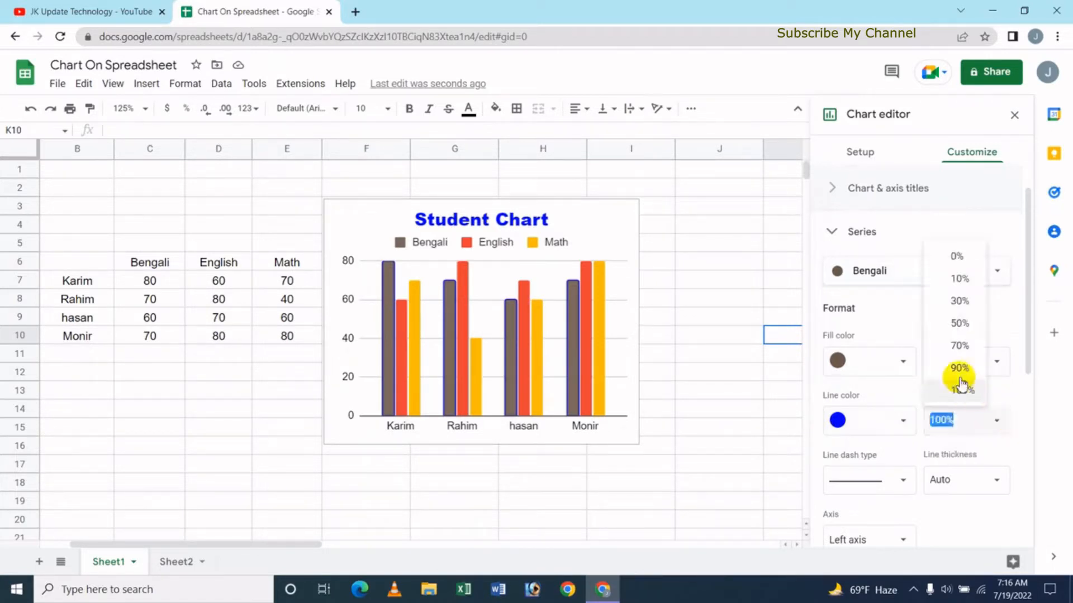
click(966, 301)
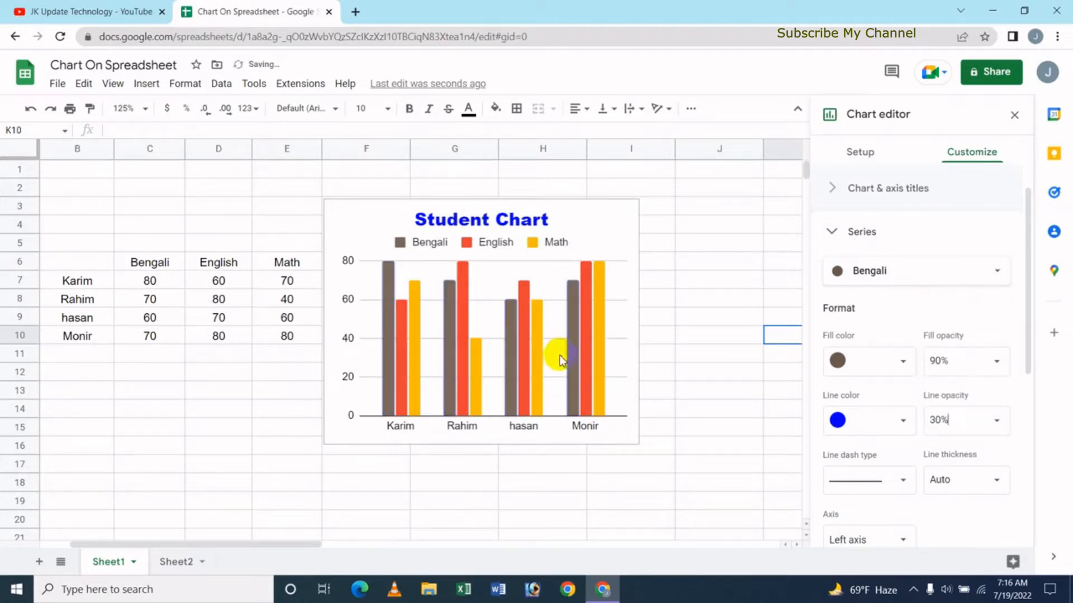
click(991, 420)
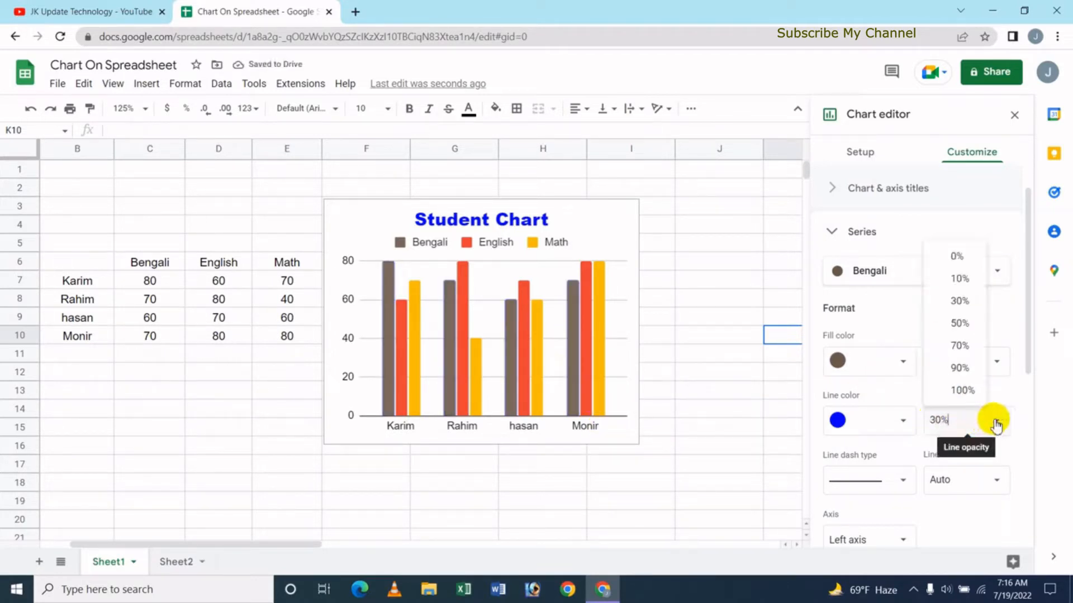
click(963, 390)
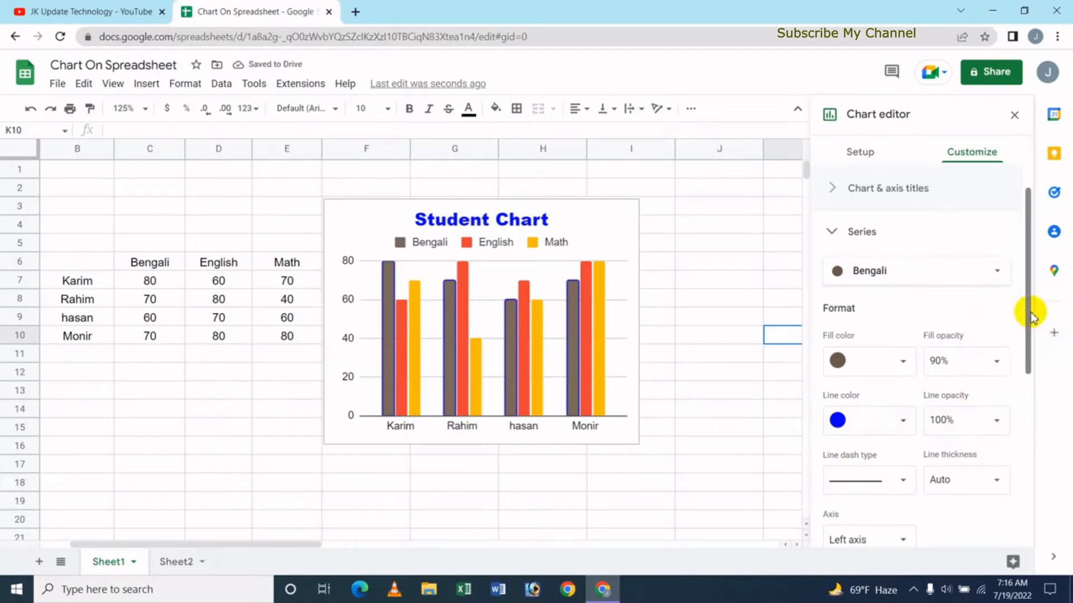
Set the Bengali series' line dash type to long dashes
drag(1030, 315, 1011, 369)
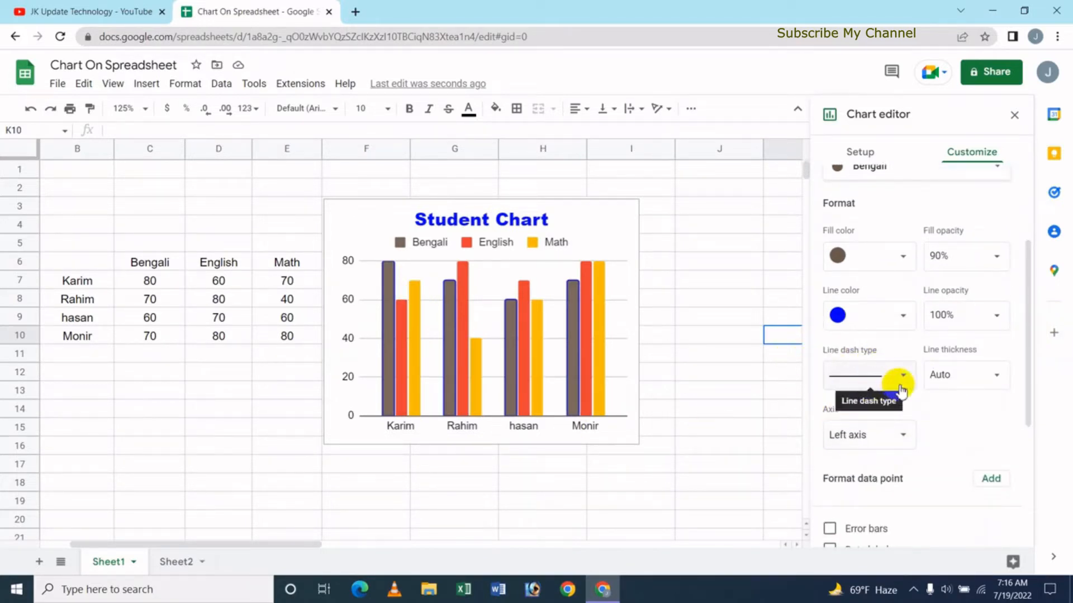
click(902, 385)
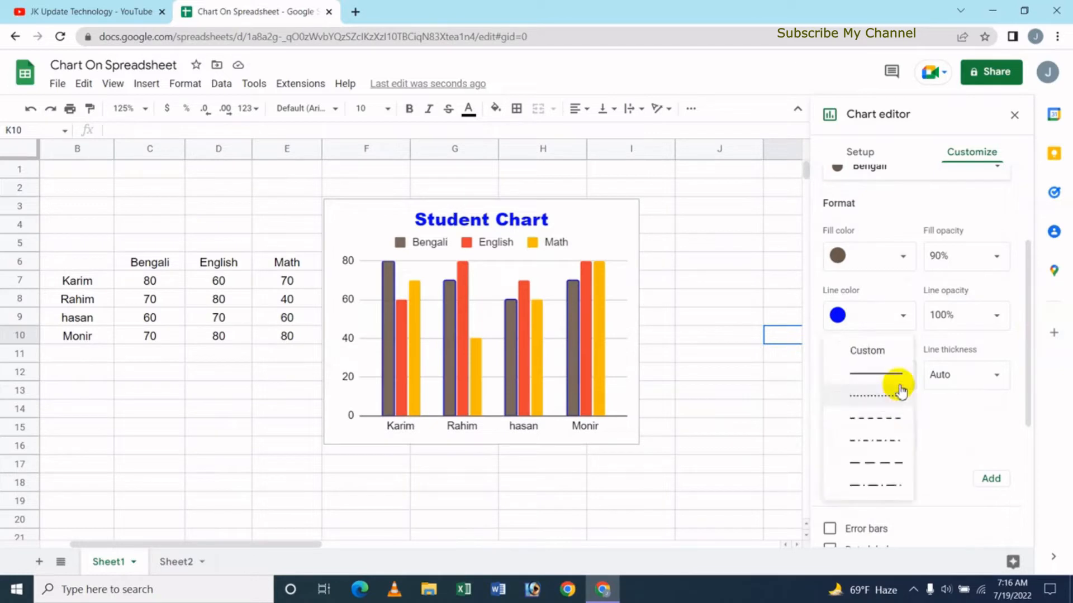
click(885, 464)
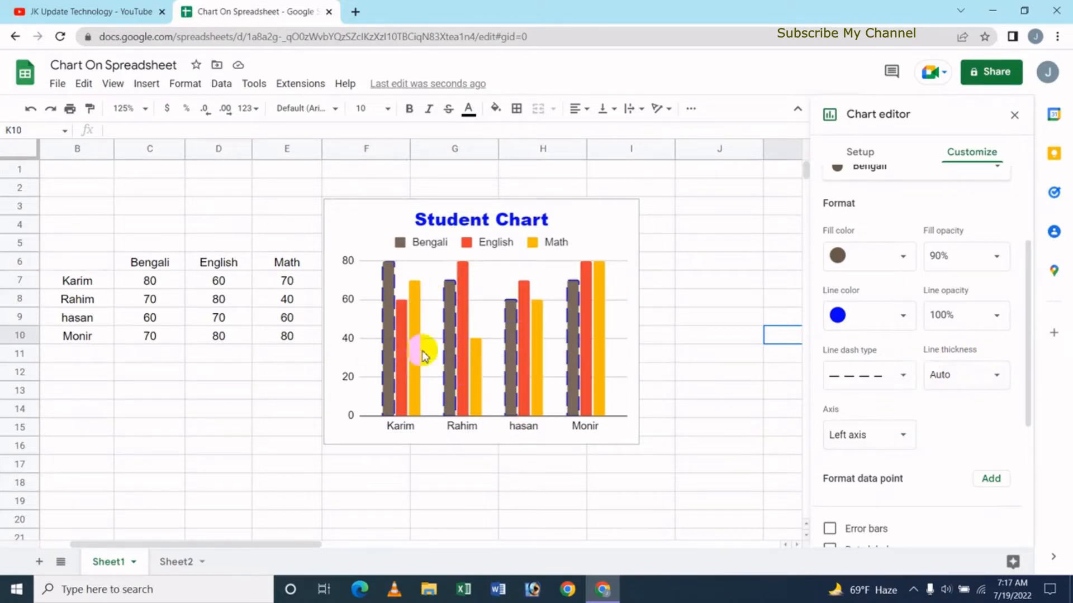
Try a 4px line thickness on the Bengali series, and settle on 2px
click(996, 384)
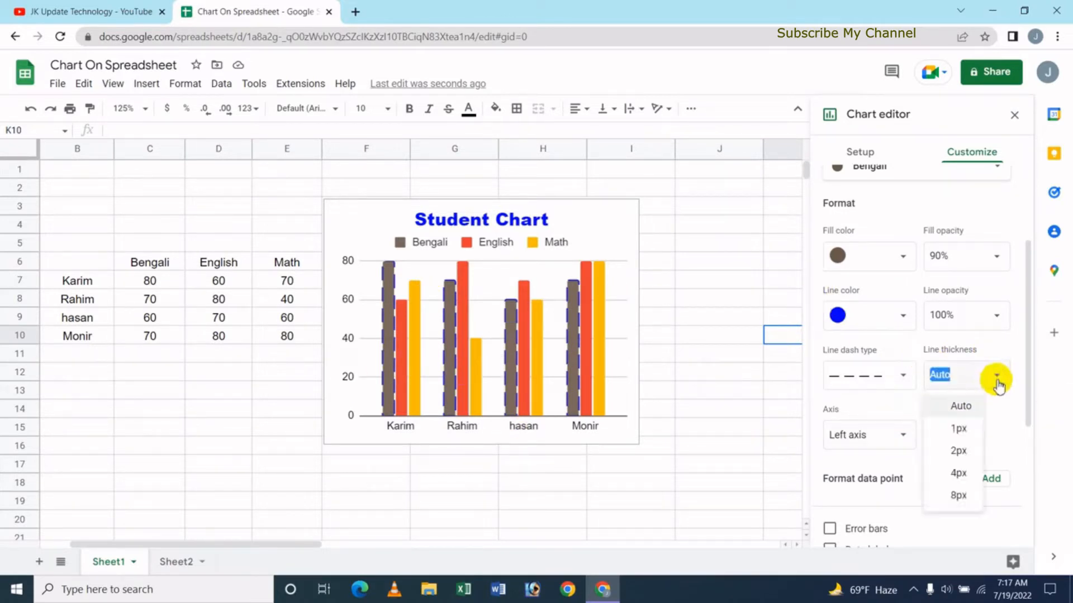
click(958, 473)
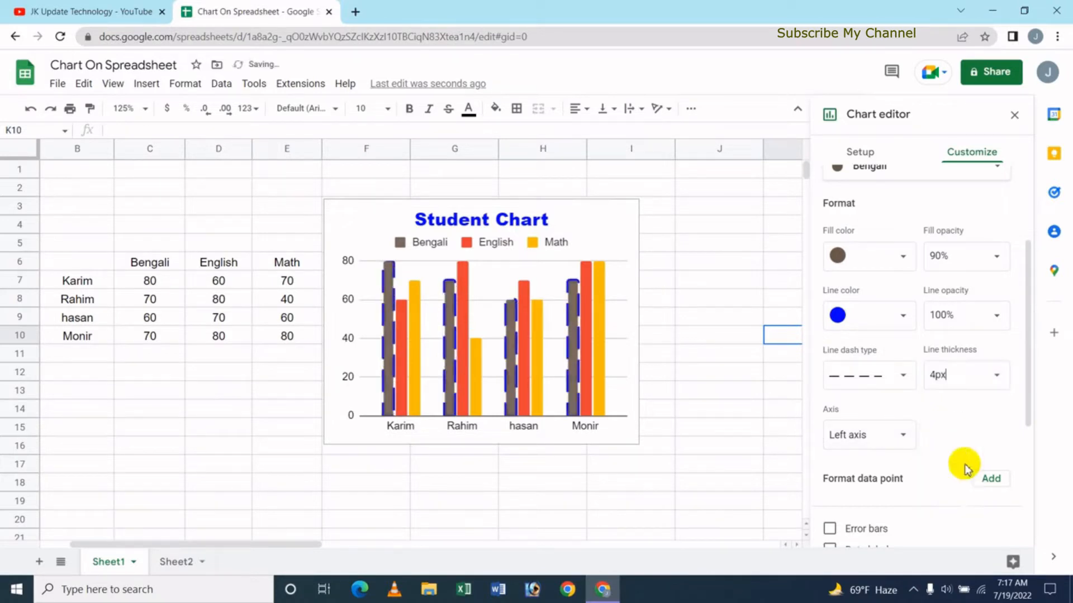
click(997, 382)
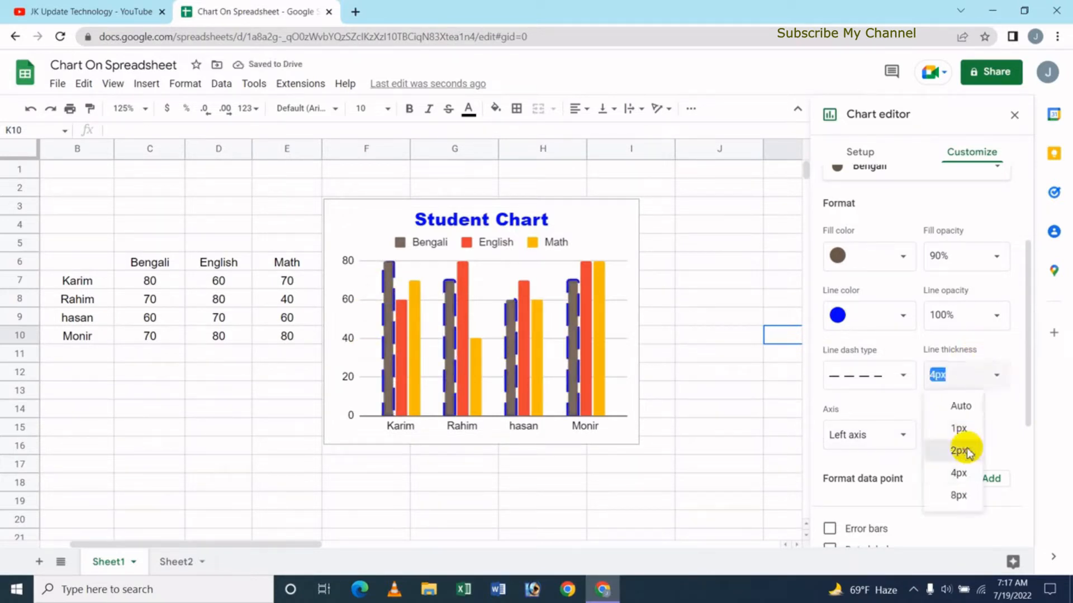
click(959, 450)
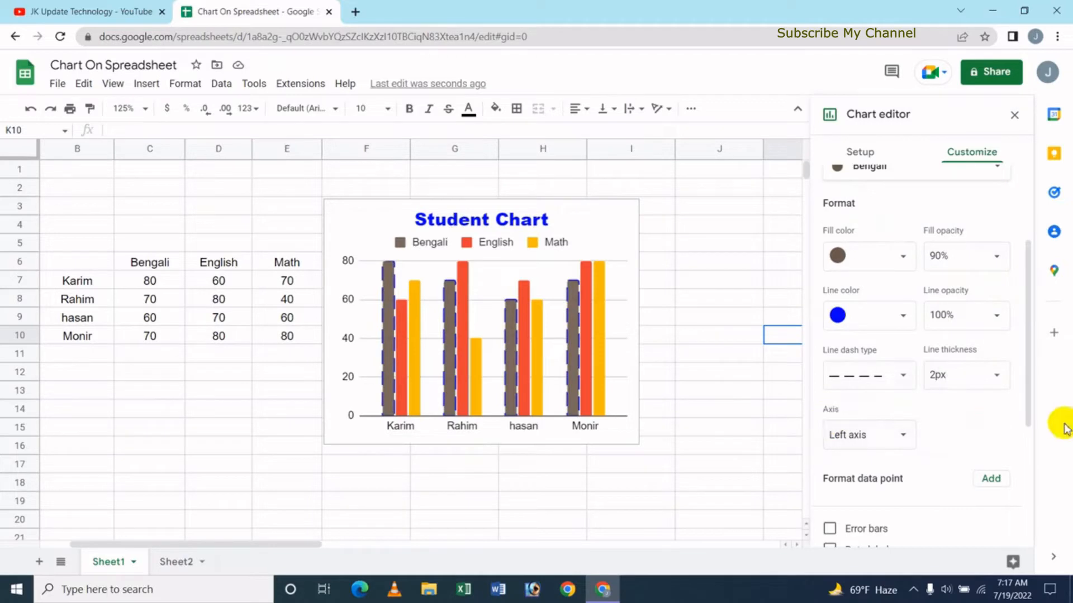
Try plotting the Bengali series on the right axis, and switch it back to the left axis
scroll(866, 411, down, 1)
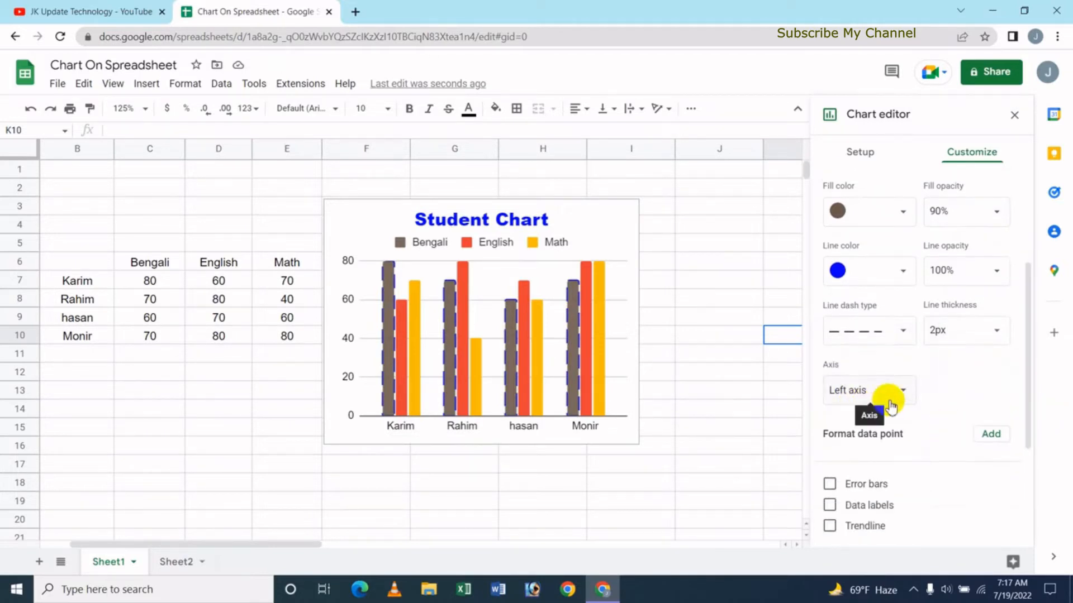
click(903, 391)
click(891, 412)
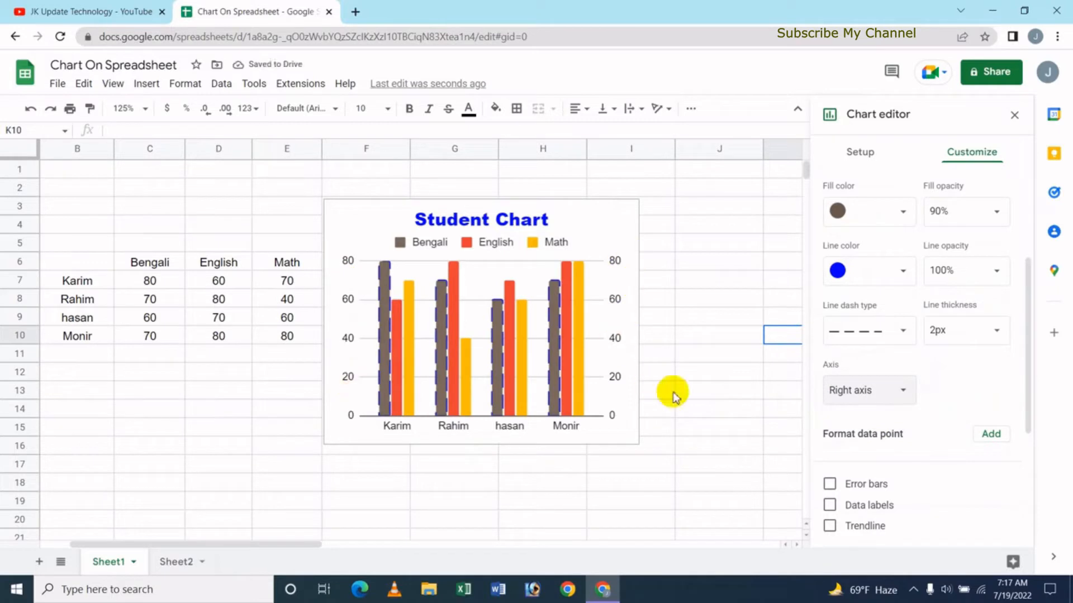
click(891, 391)
click(866, 363)
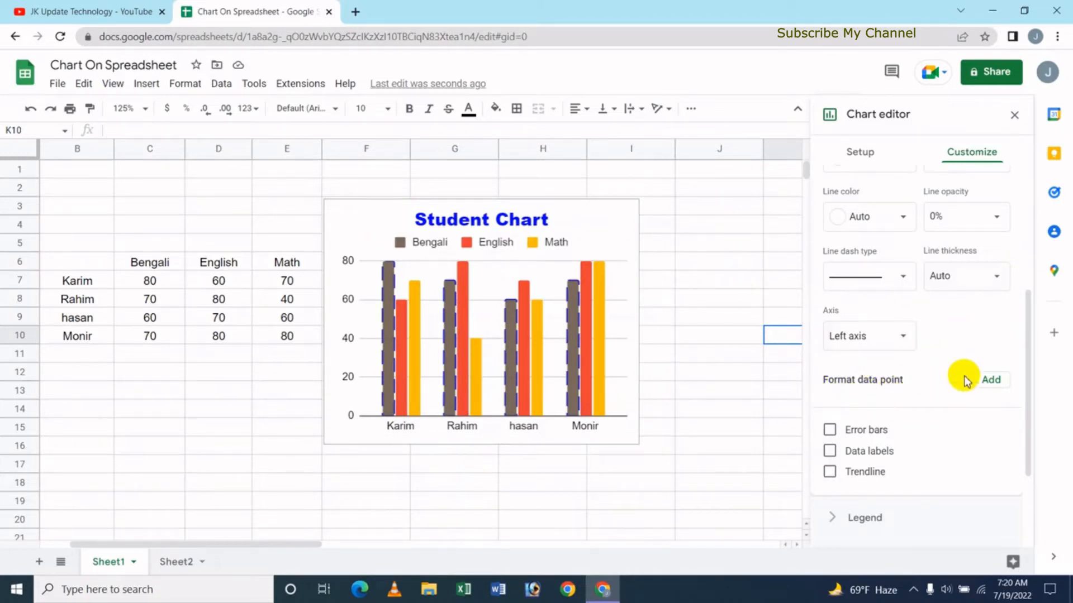
Add data point formatting for the second student's English column (row 8) and colour it magenta
click(993, 382)
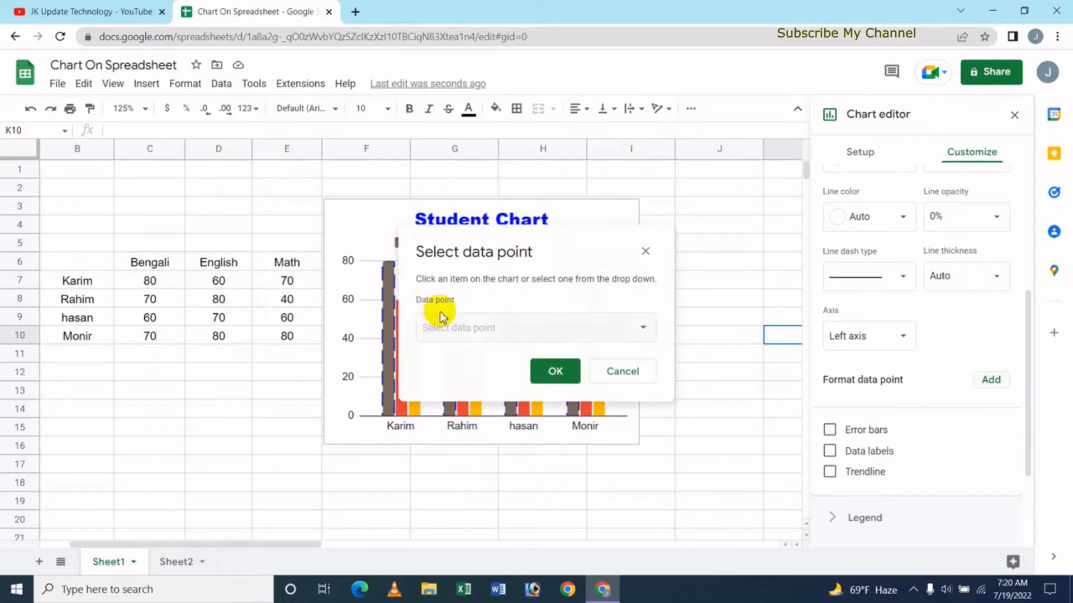
click(614, 330)
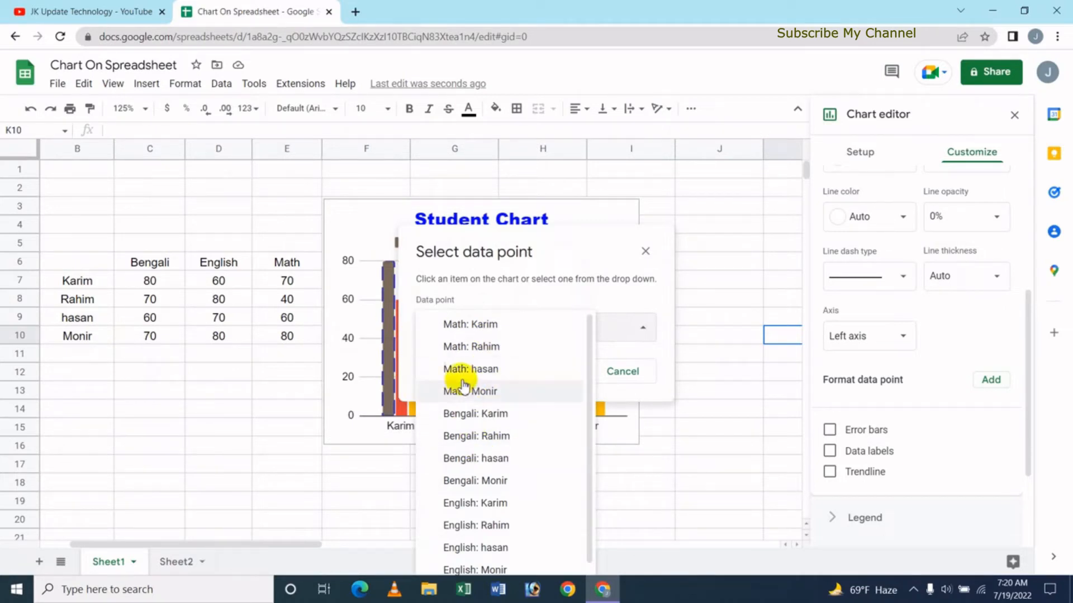
click(501, 525)
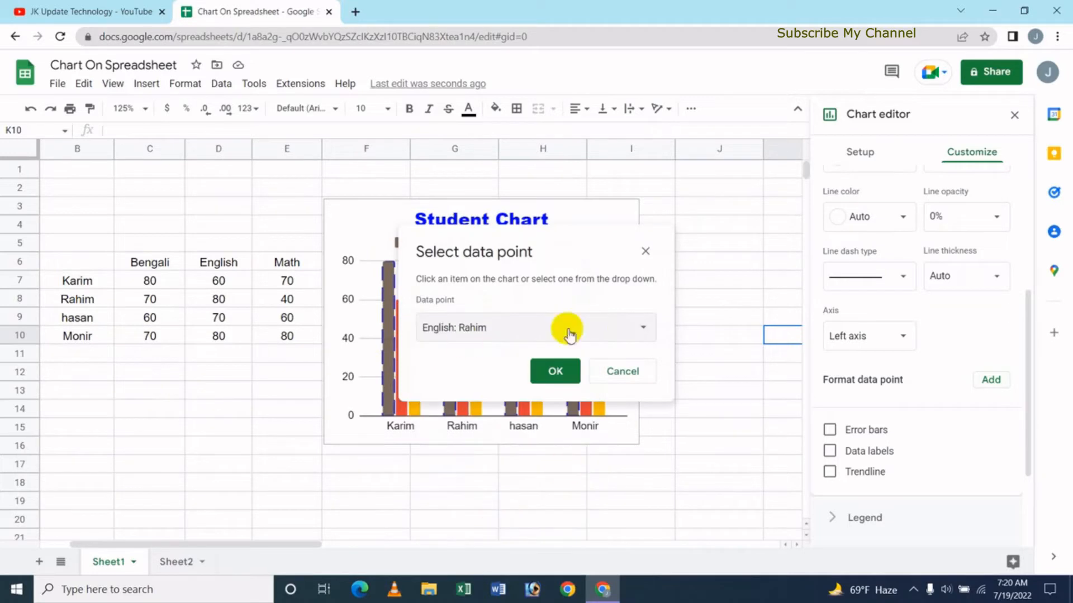
click(557, 371)
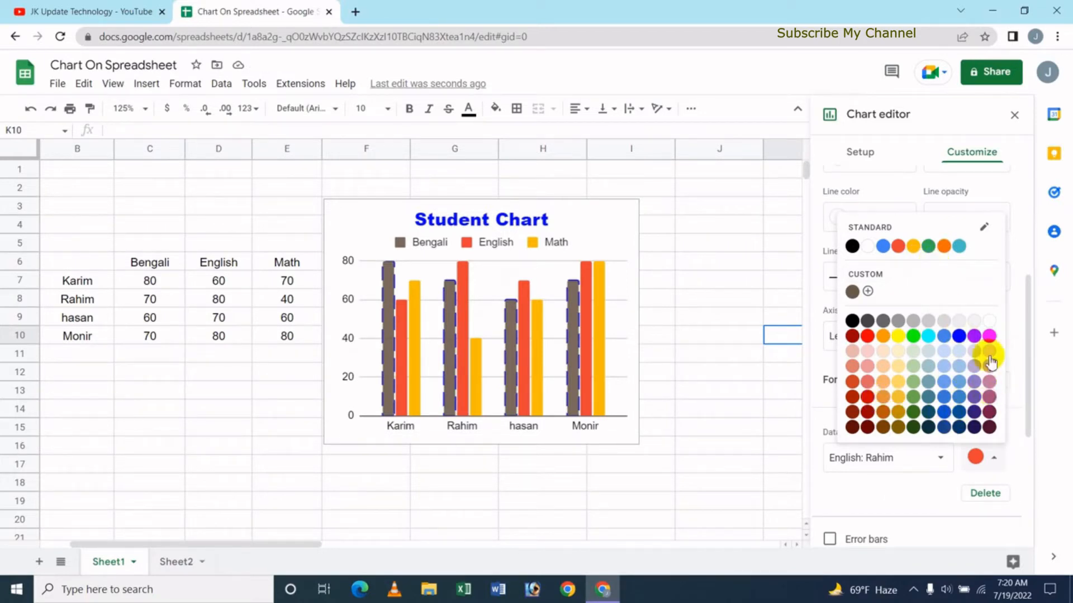
click(989, 337)
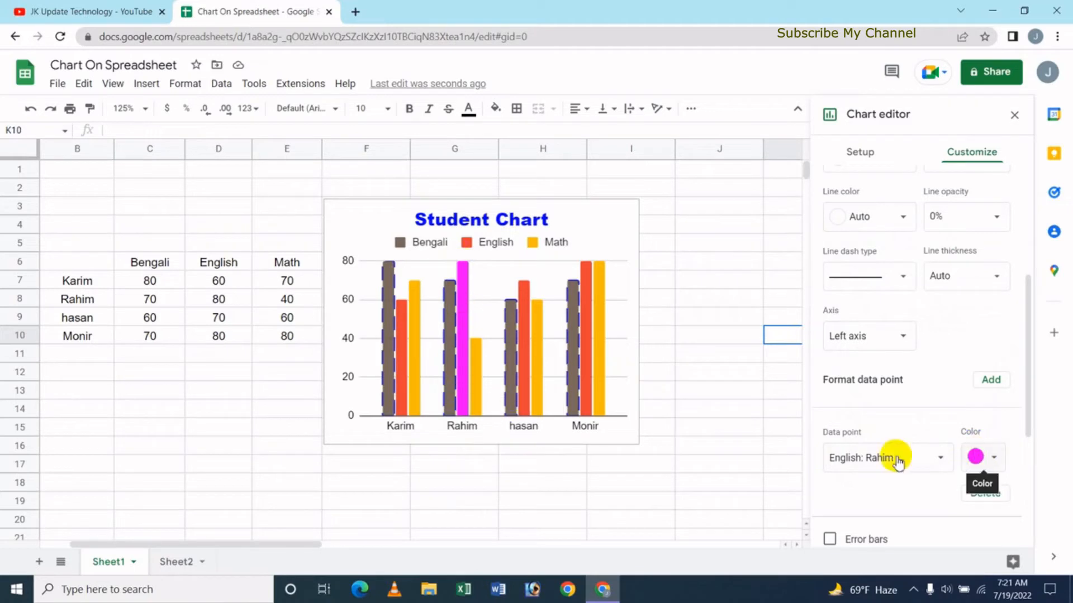
Recolour the formatted English data point dark magenta and move that formatting to the third student's column (row 9)
click(995, 461)
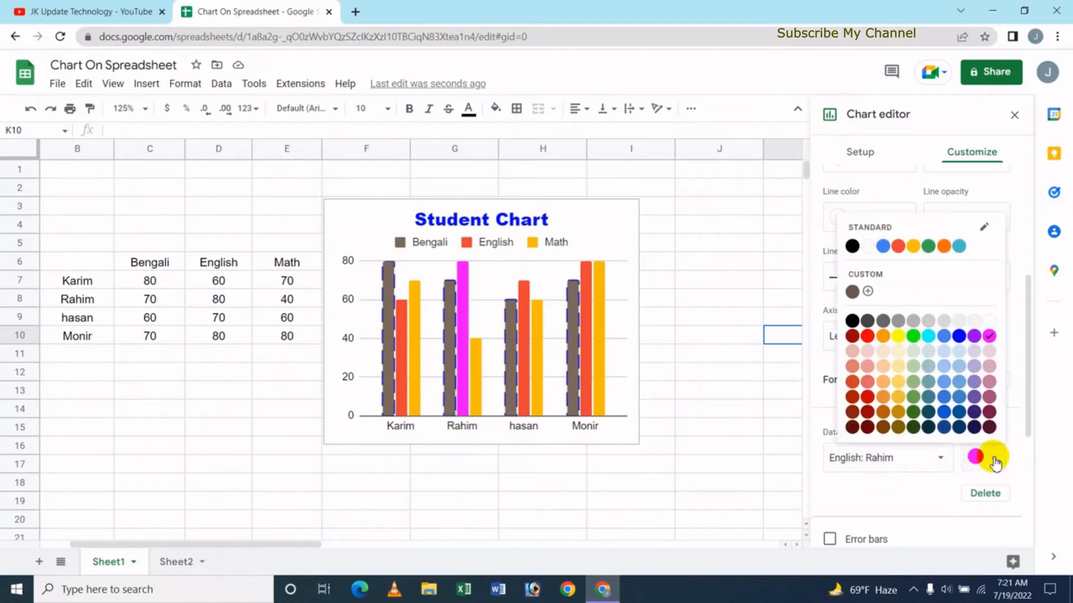
click(989, 398)
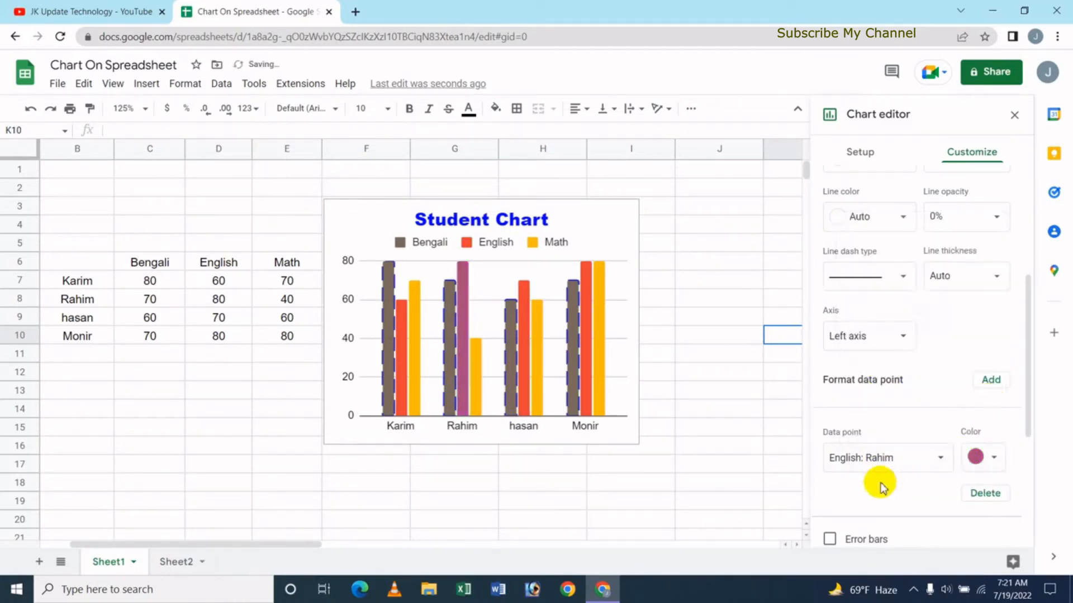
click(918, 464)
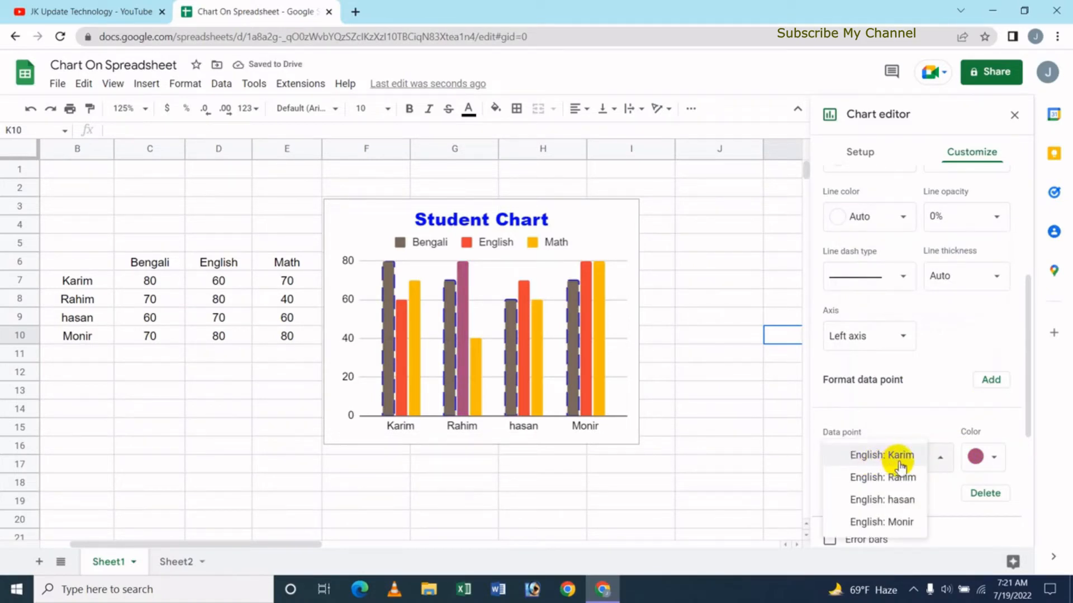
click(913, 502)
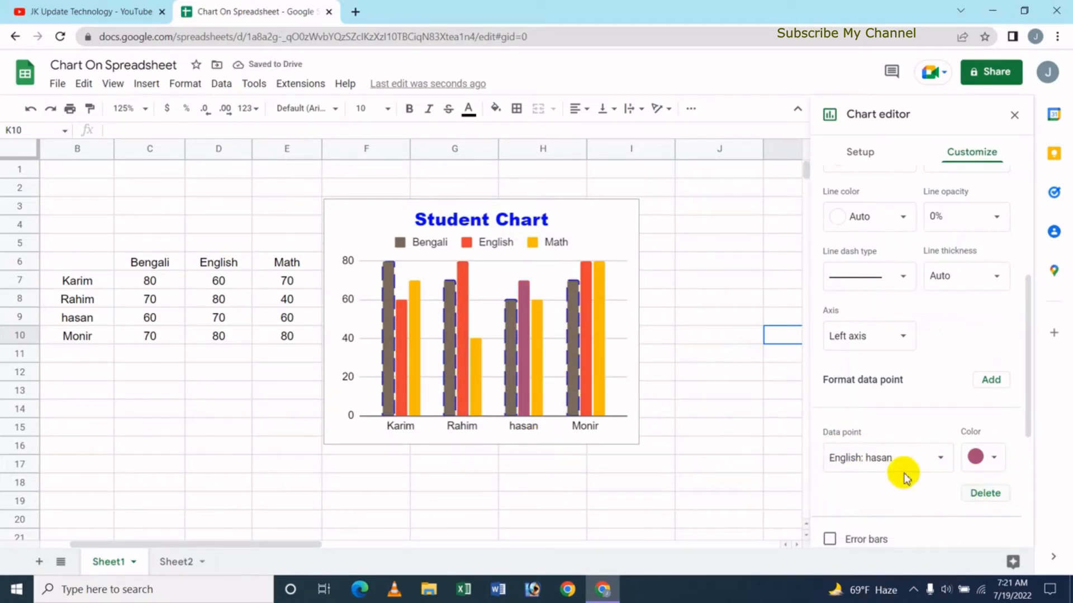
Delete the individual data point formatting from the English series
click(984, 493)
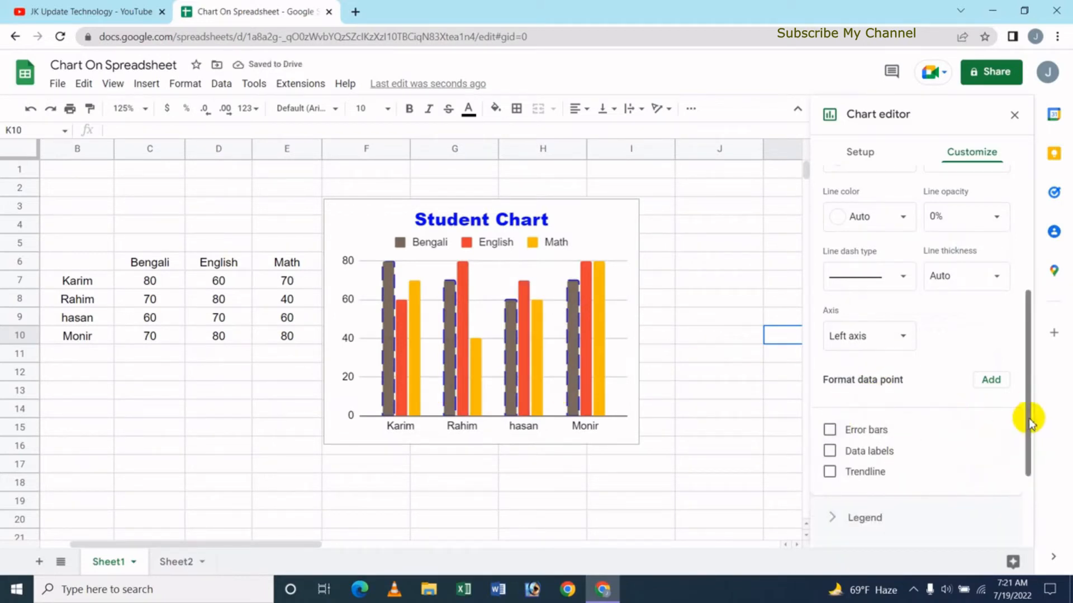
Try Constant and Standard Deviation error bars on the English series, entering a value of 3, and turn the error bars off
drag(1031, 423, 1028, 450)
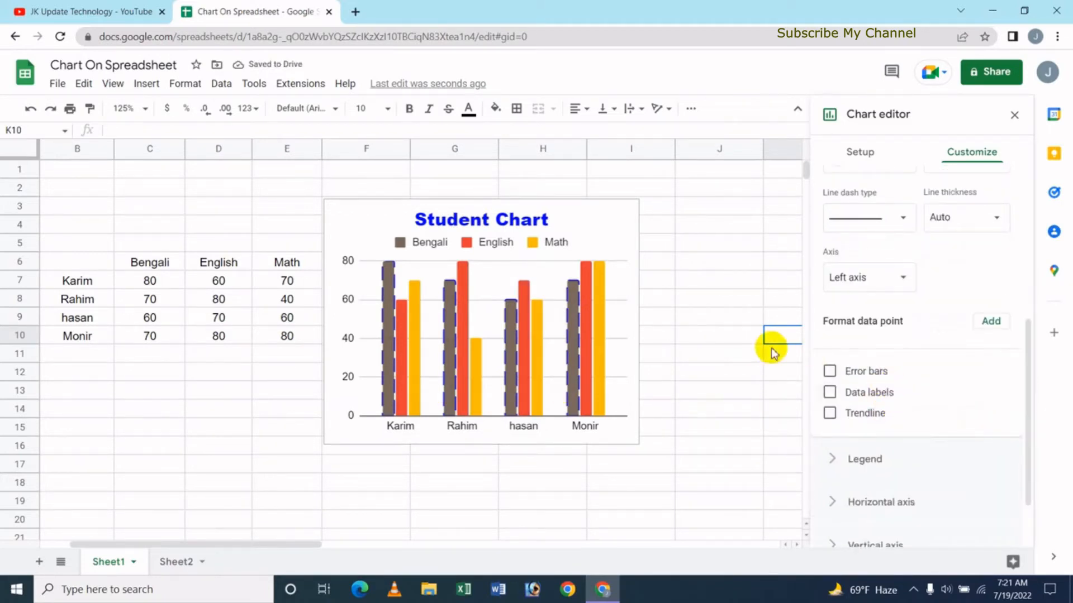
click(830, 371)
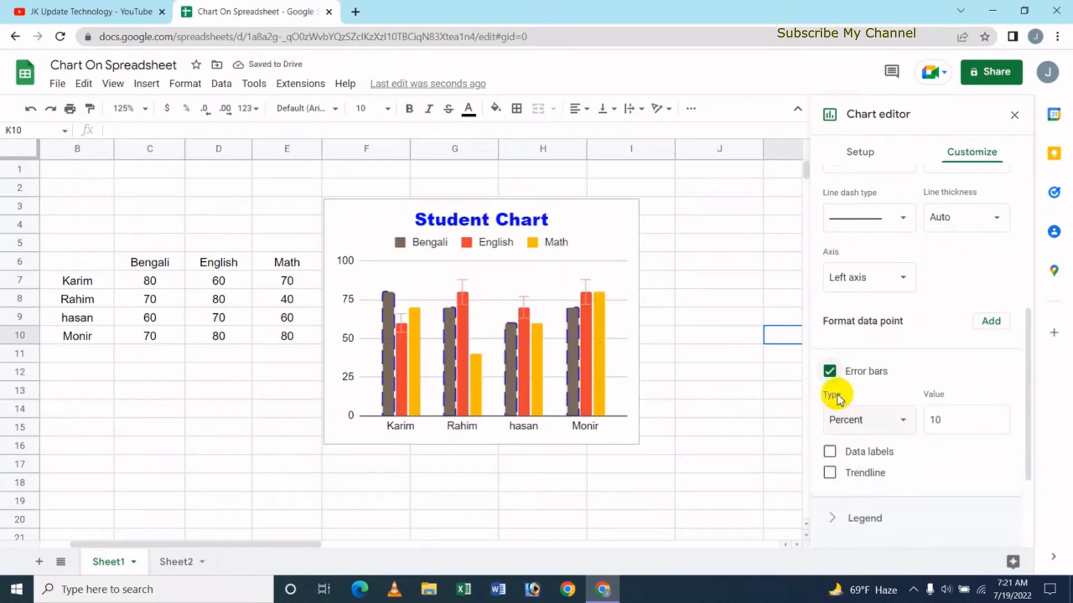
click(887, 421)
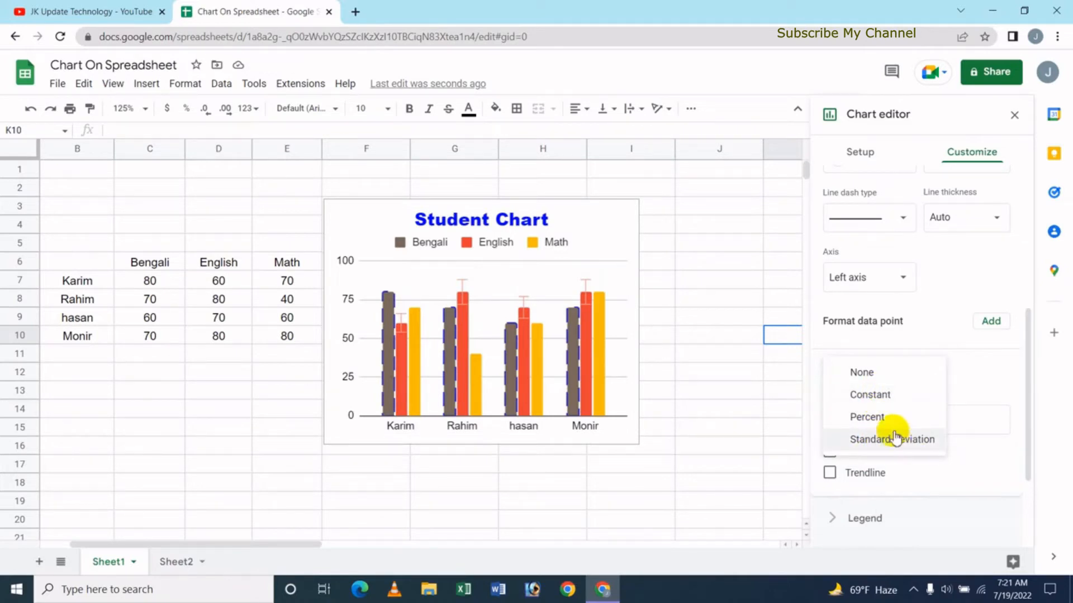
click(898, 402)
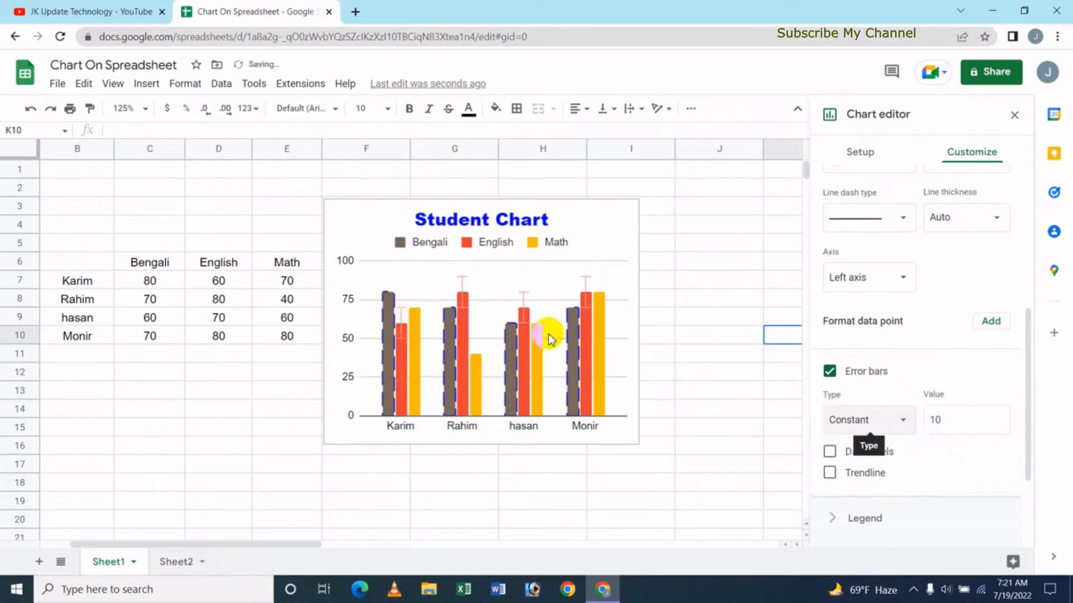
click(861, 426)
click(886, 463)
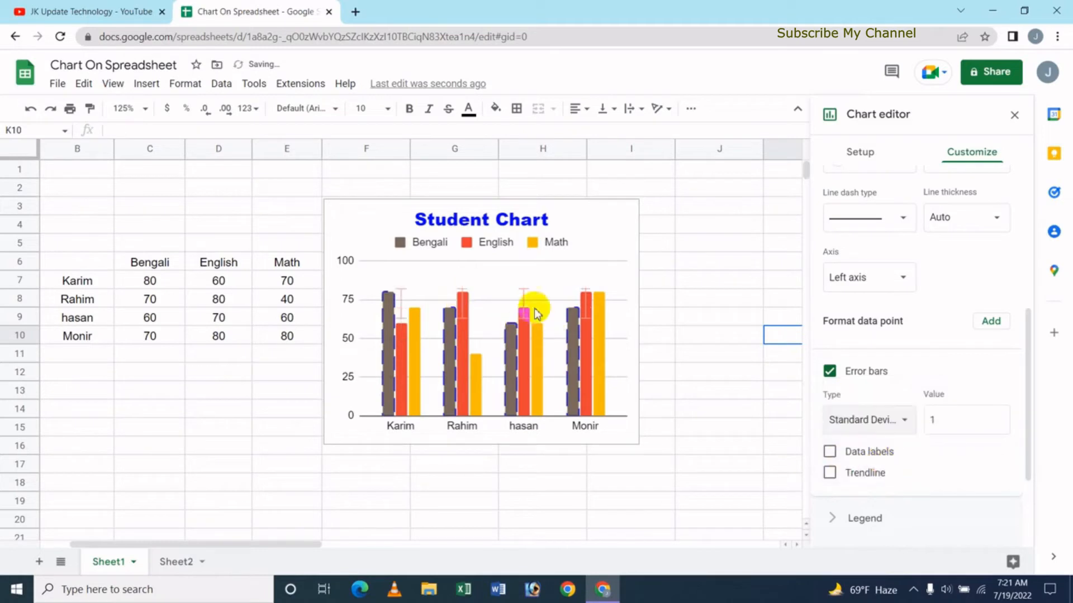
click(949, 425)
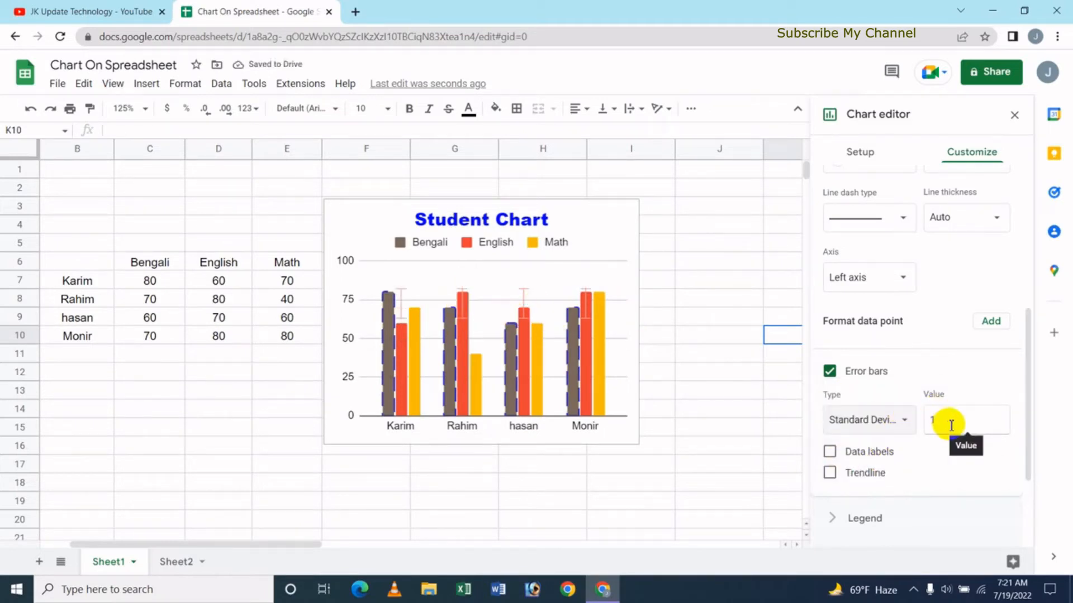
double_click(951, 425)
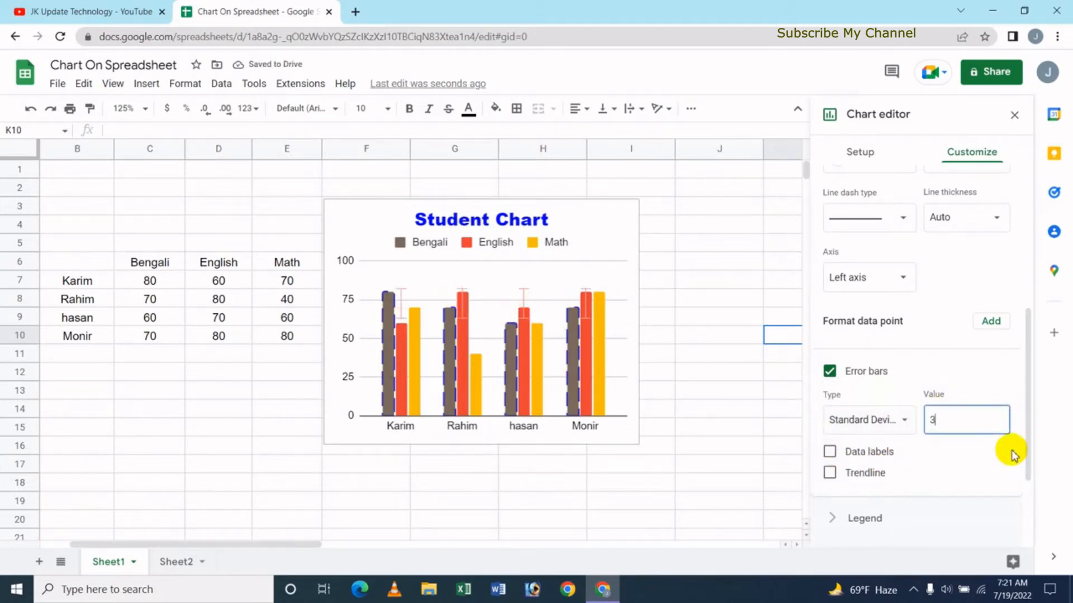
click(995, 374)
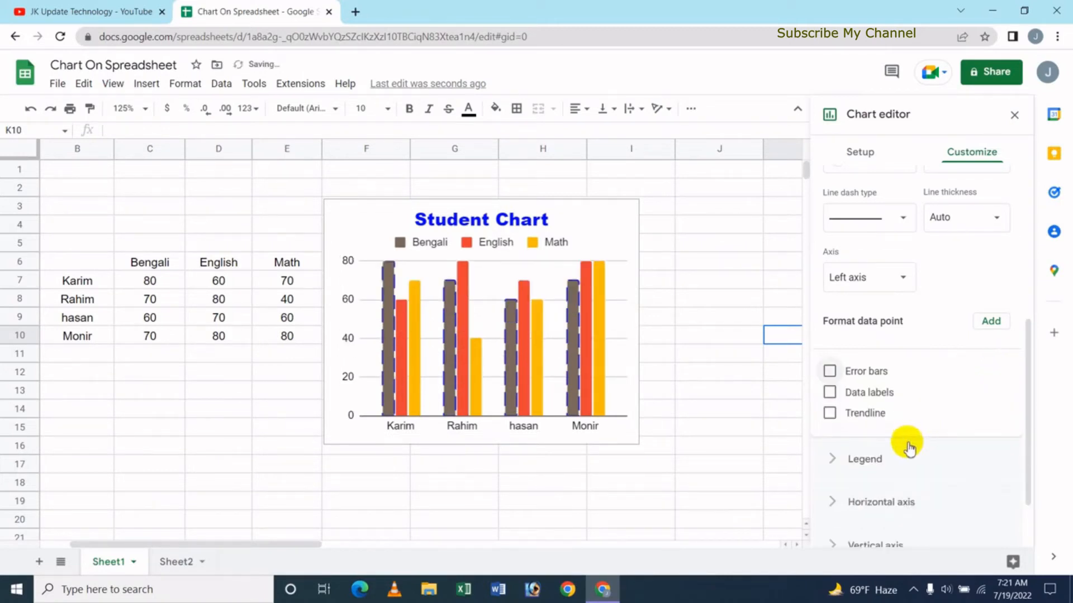
Try Percent error bars with a value of 3 on the English series, and remove them
click(869, 380)
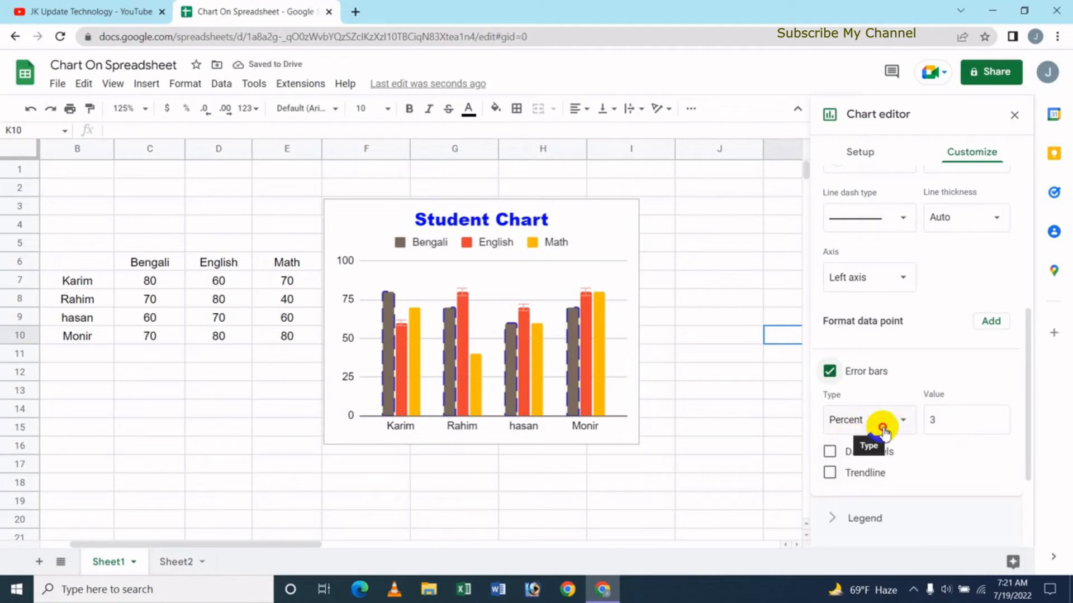
click(858, 424)
click(984, 396)
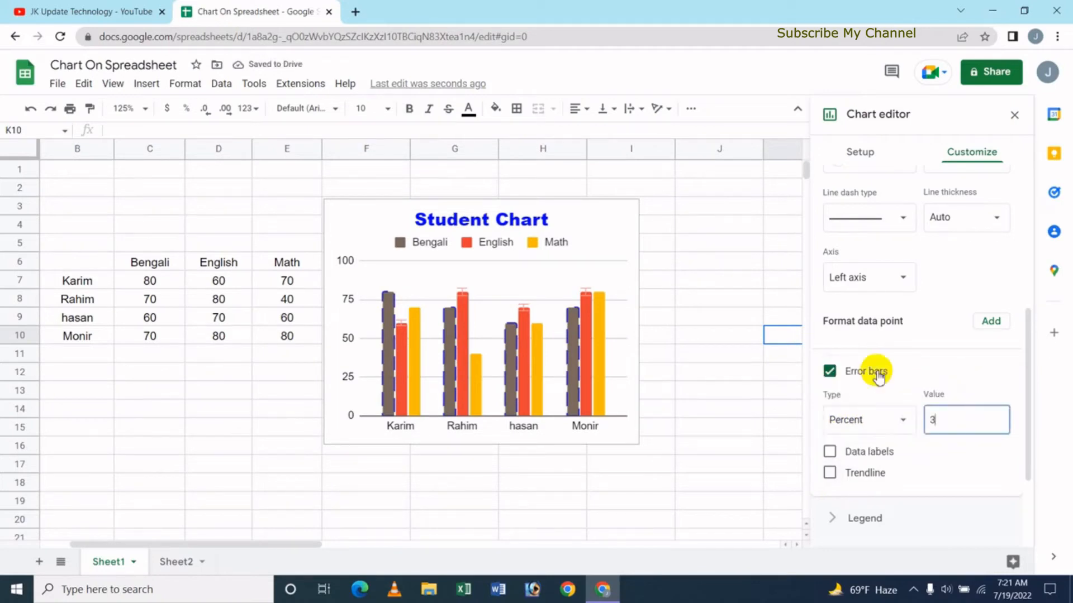
click(830, 374)
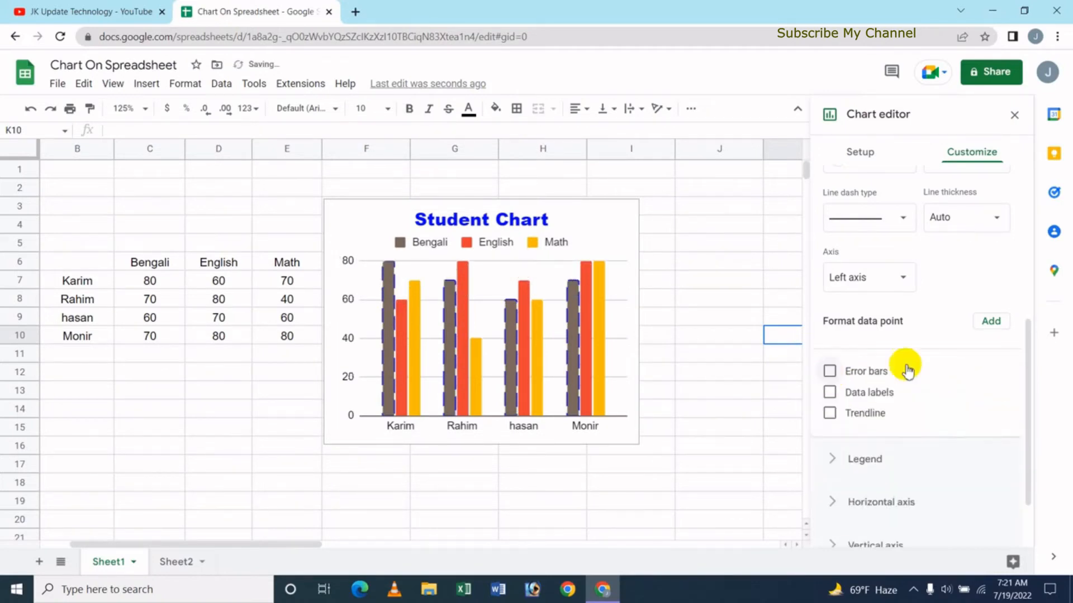
Turn on data labels for the English series, keeping the Value type
click(830, 393)
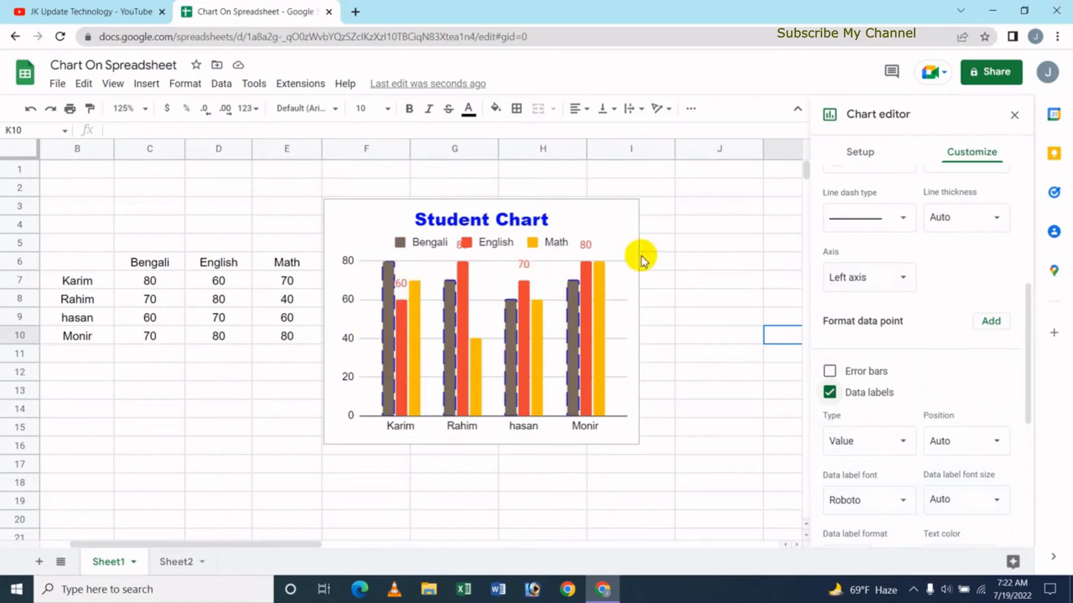
mouse_move(1026, 328)
mouse_down()
mouse_move(1022, 285)
mouse_move(1025, 353)
mouse_up()
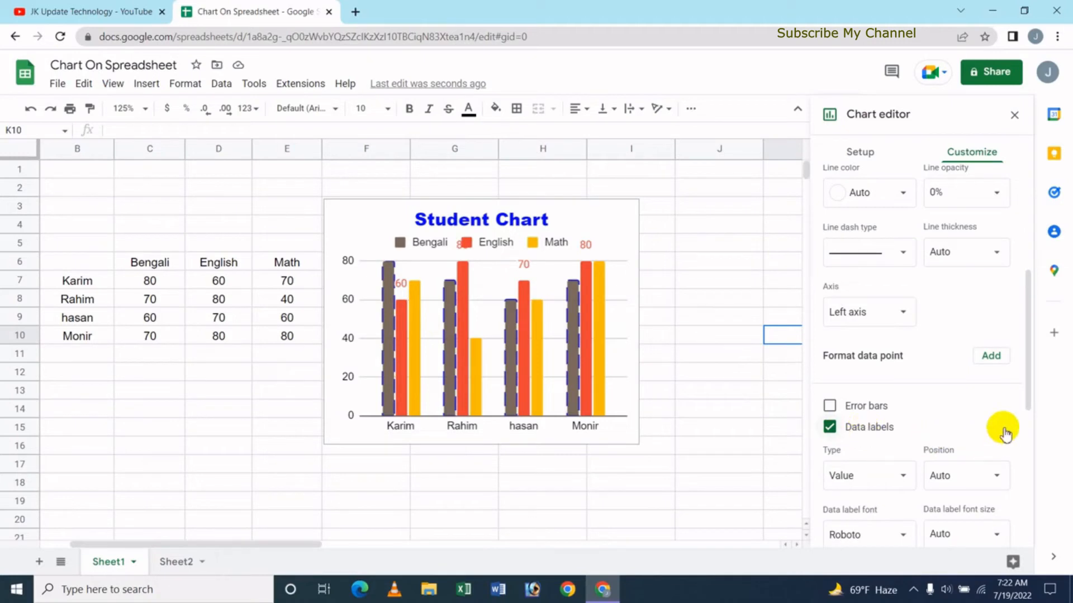
scroll(1028, 396, down, 1)
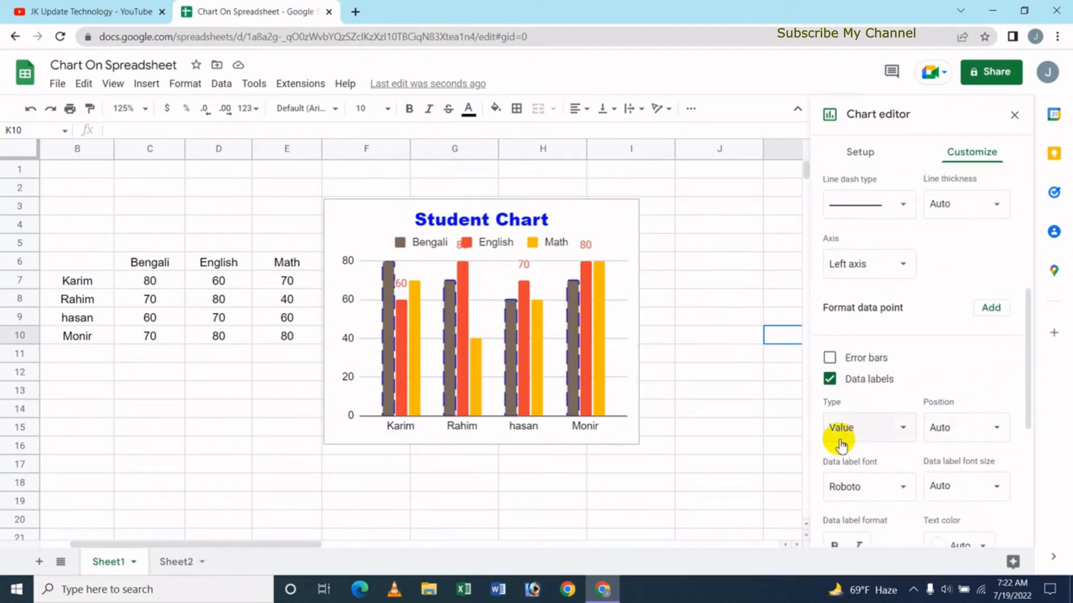
click(883, 428)
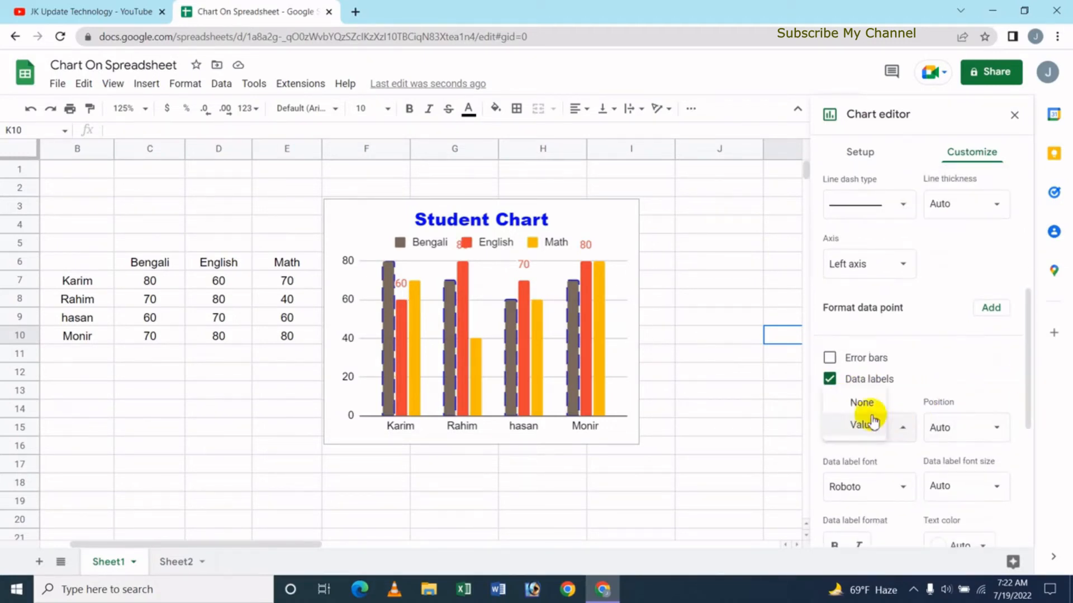
Try the Inside base and Outside end positions for the English data labels, and return the position to Auto
click(972, 429)
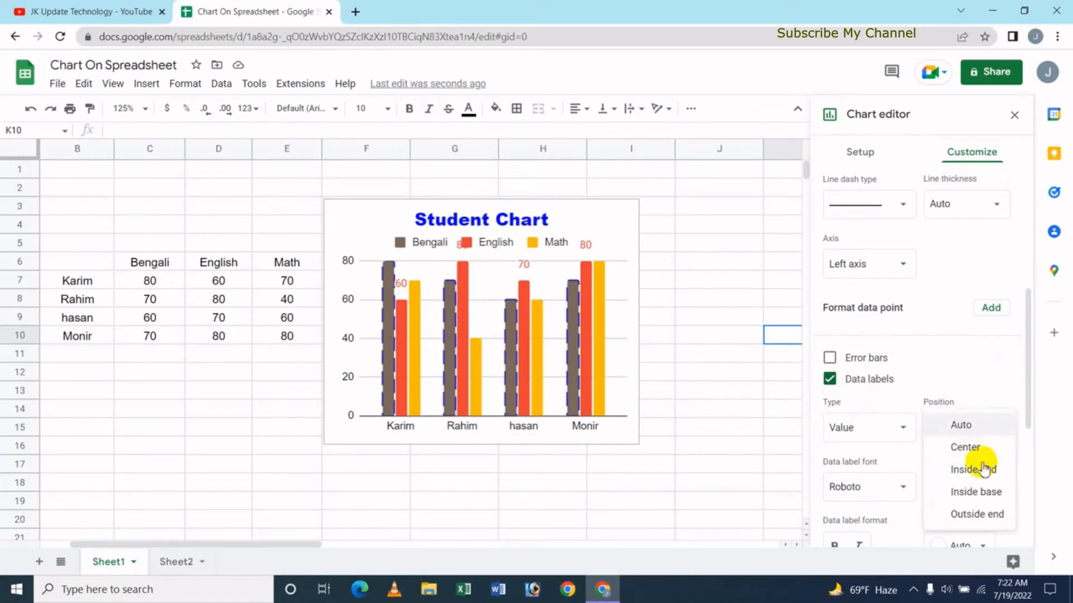
click(971, 491)
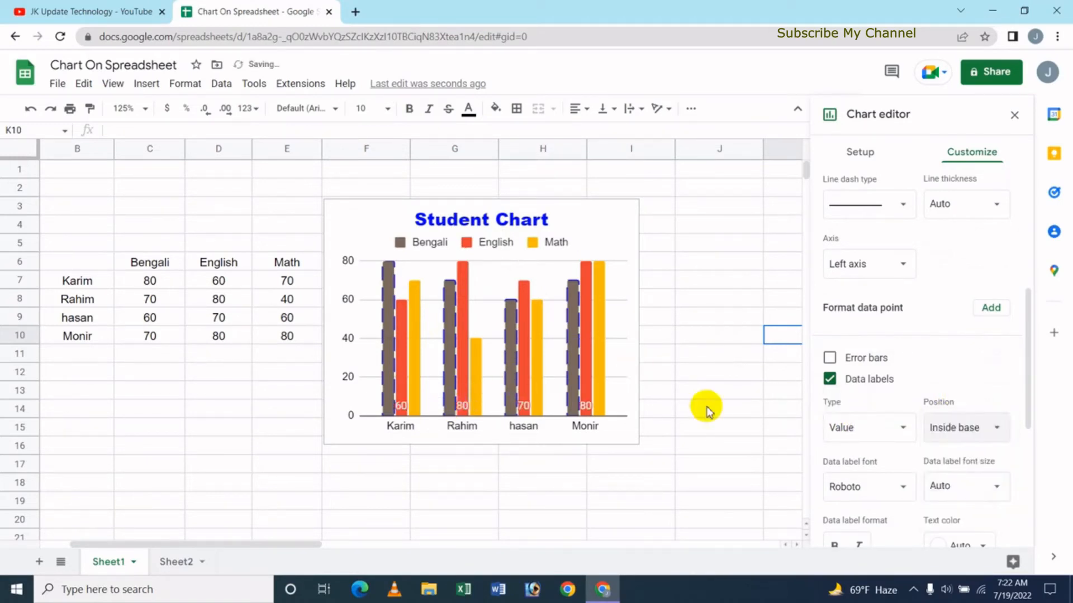
click(978, 430)
click(972, 447)
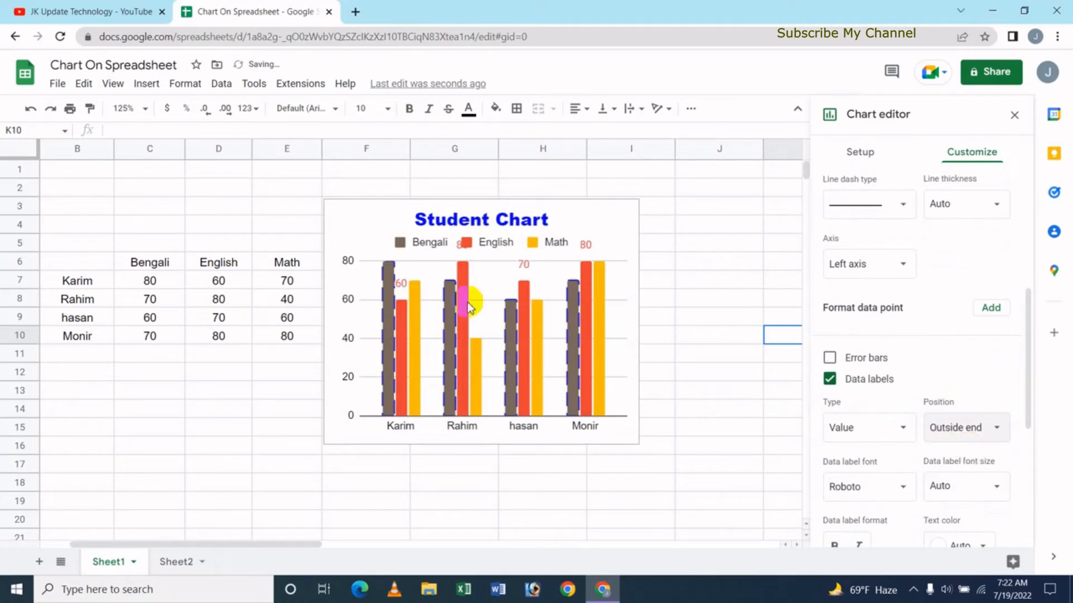
click(972, 428)
click(964, 342)
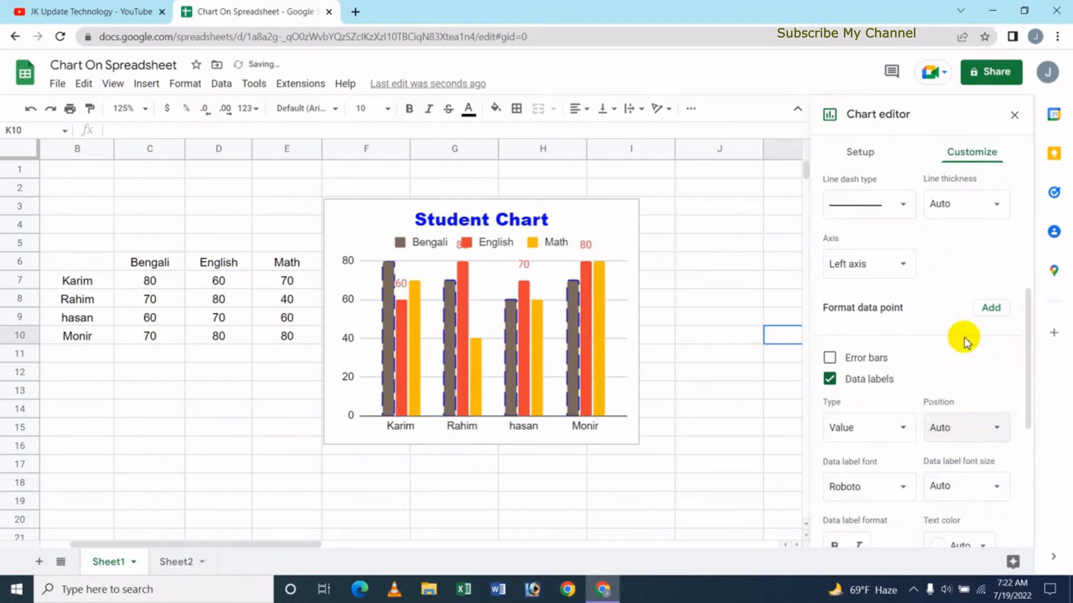
Change the English data labels' font to Garamond
drag(1027, 407, 1036, 463)
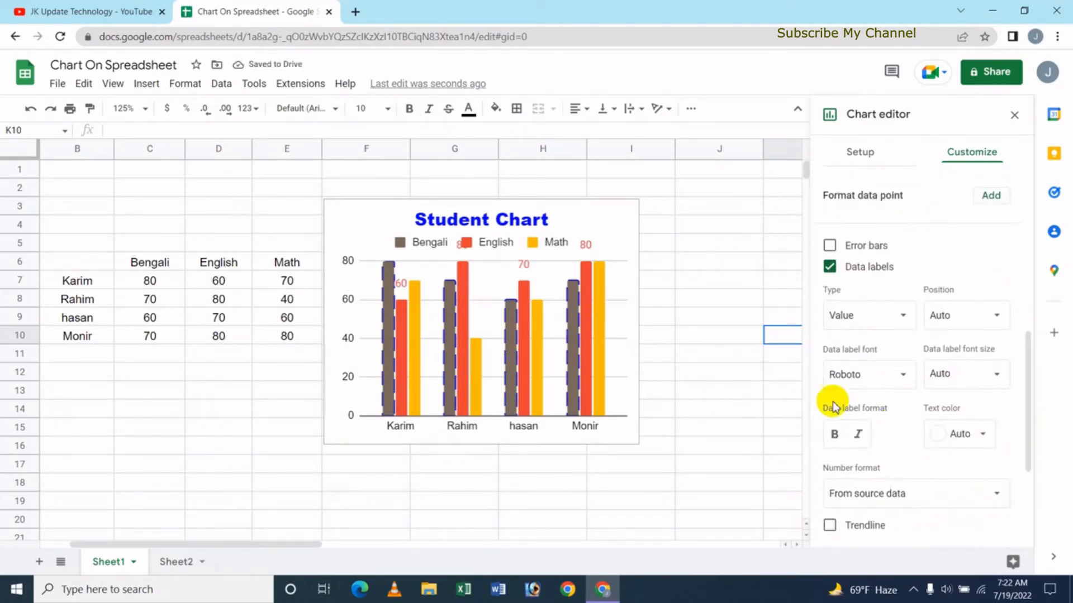
click(873, 368)
click(880, 288)
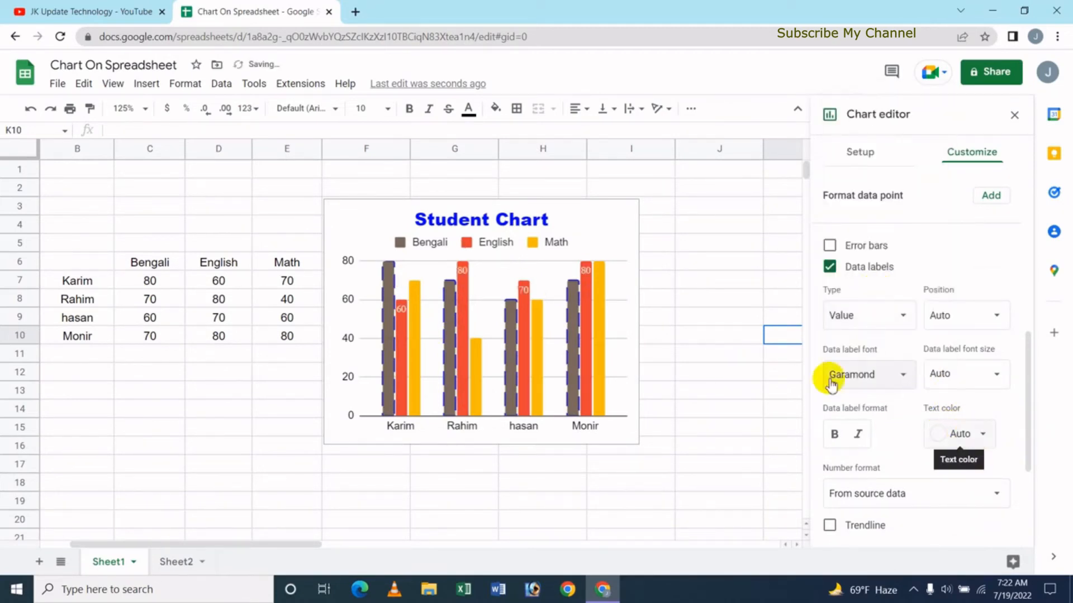
Try a font size of 30 on the English data labels, and settle on 18
click(996, 377)
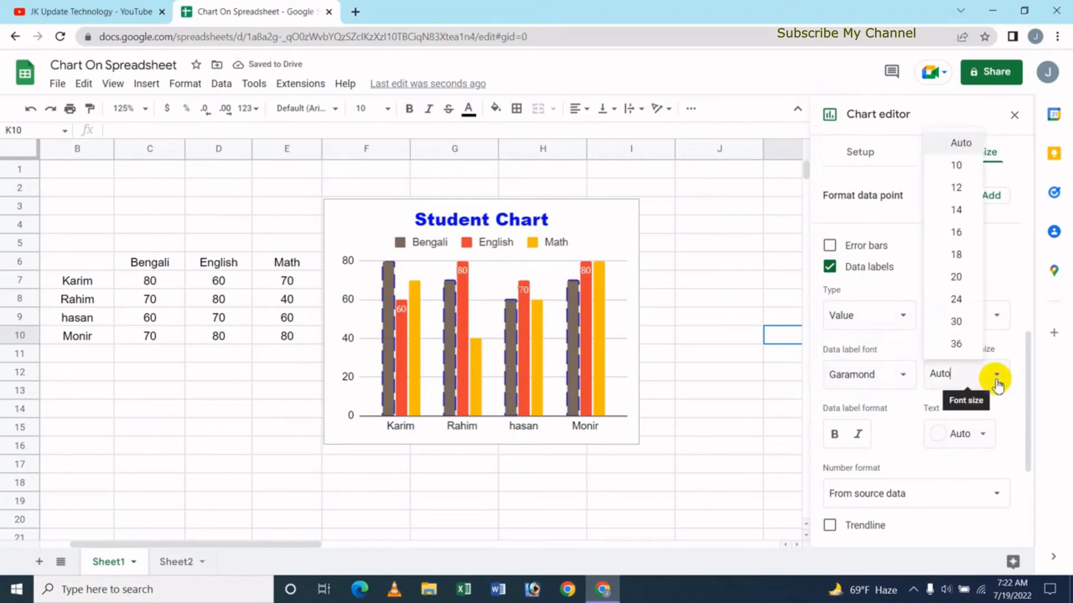
click(956, 321)
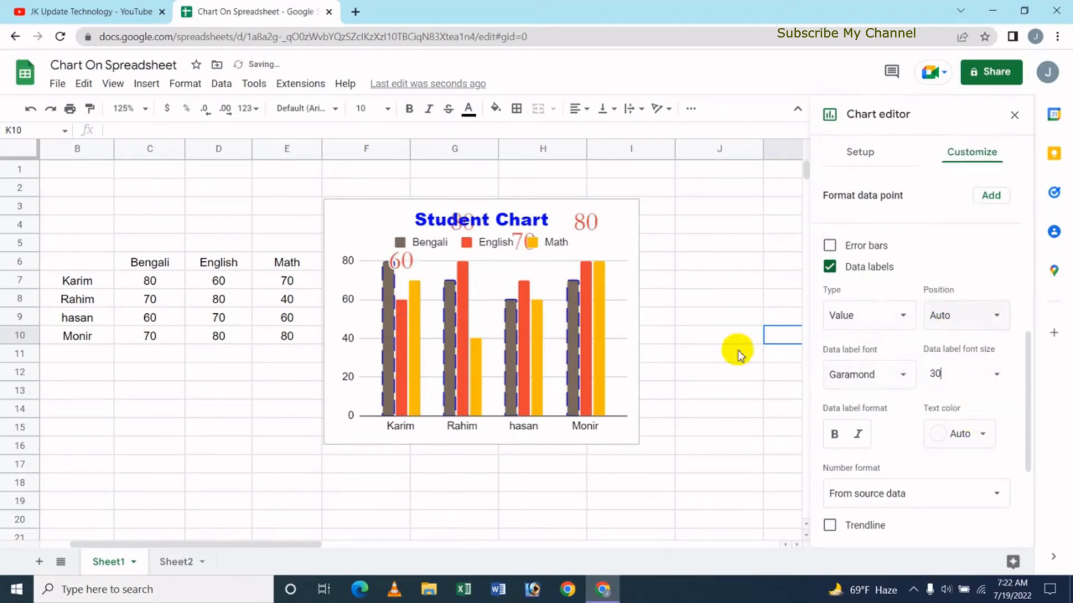
click(996, 375)
click(963, 247)
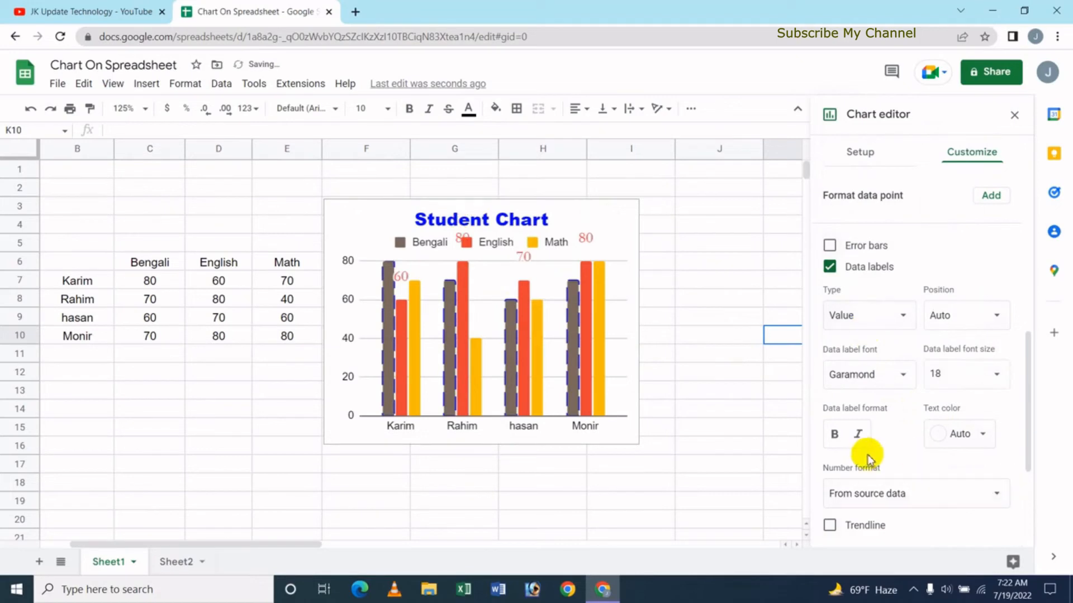
Make the English data labels bold and colour their text light blue
click(982, 441)
click(931, 333)
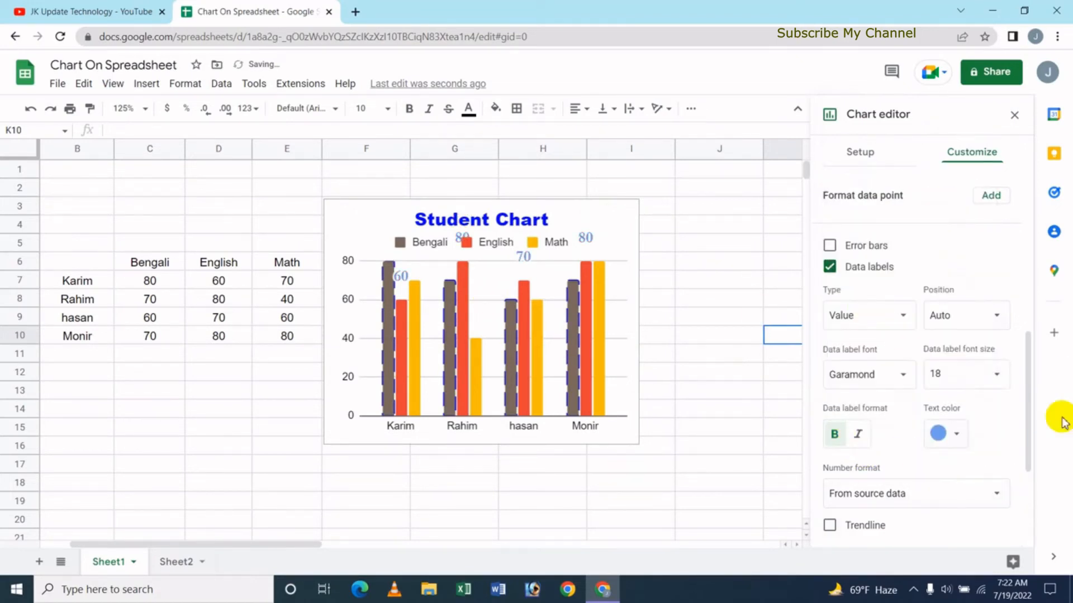
Try the Financial and Percent number formats on the English data labels, and settle on None
drag(1030, 418, 1030, 455)
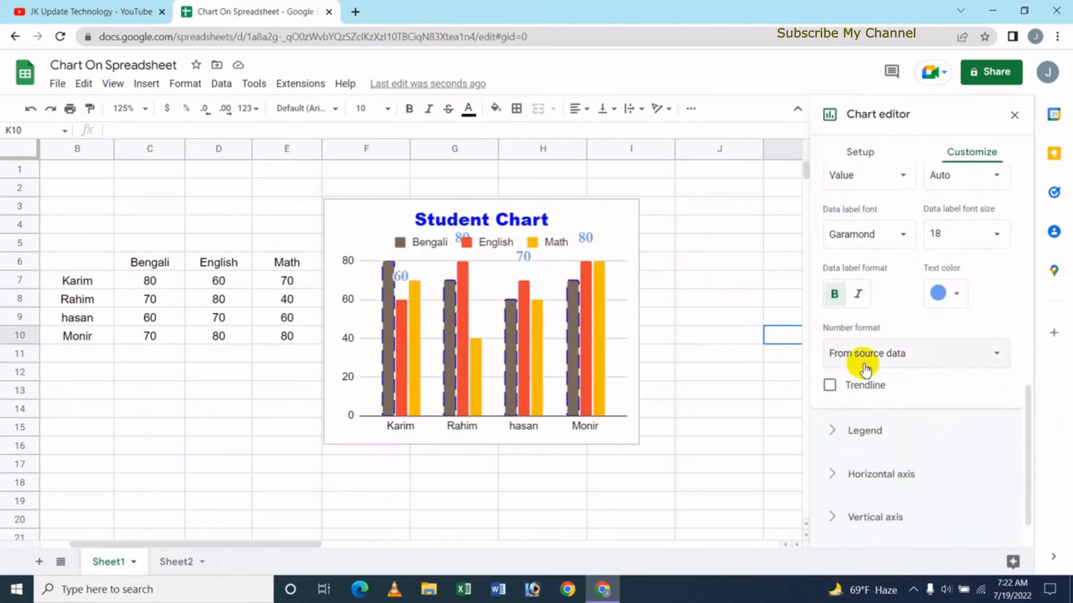
click(923, 356)
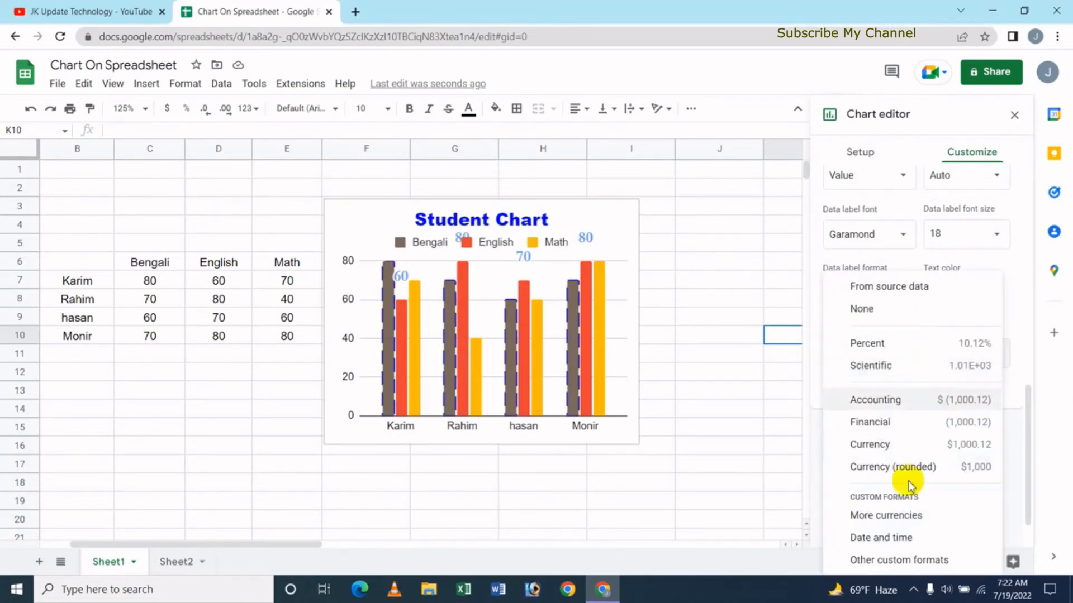
click(883, 430)
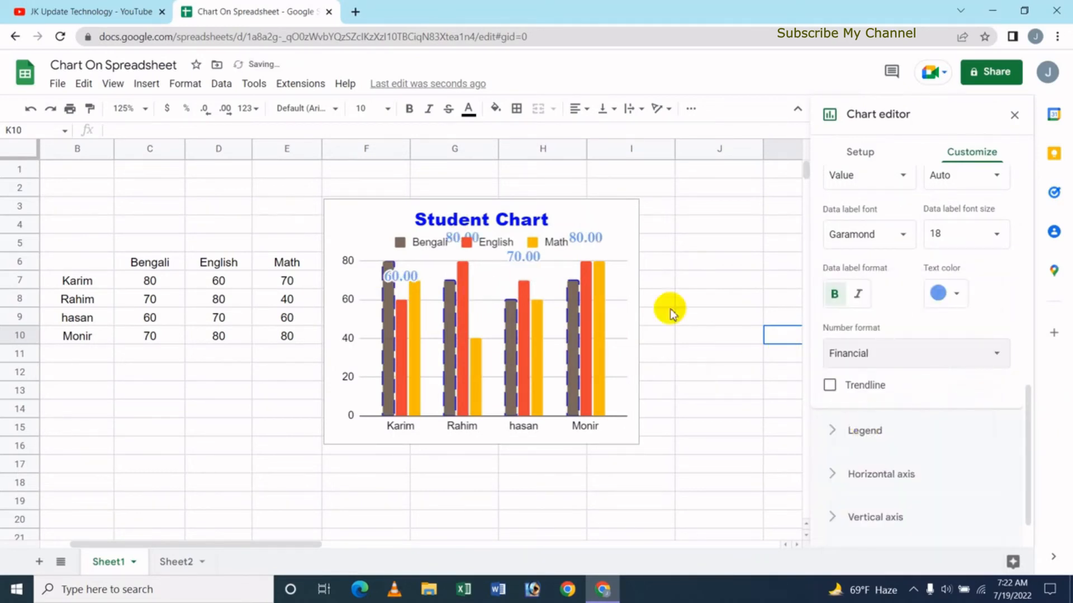
click(908, 365)
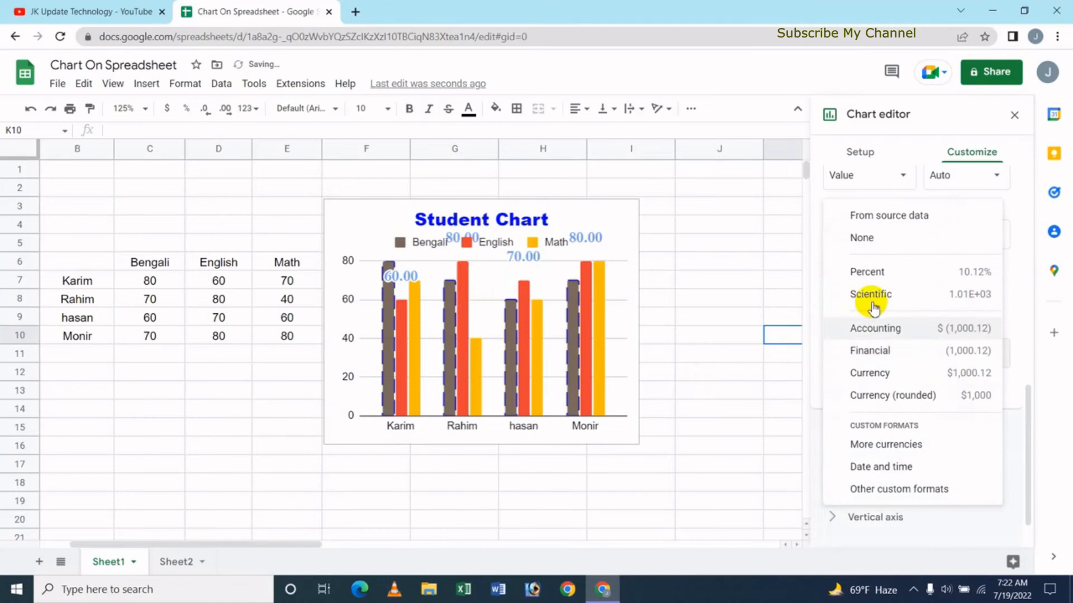
click(868, 270)
click(911, 355)
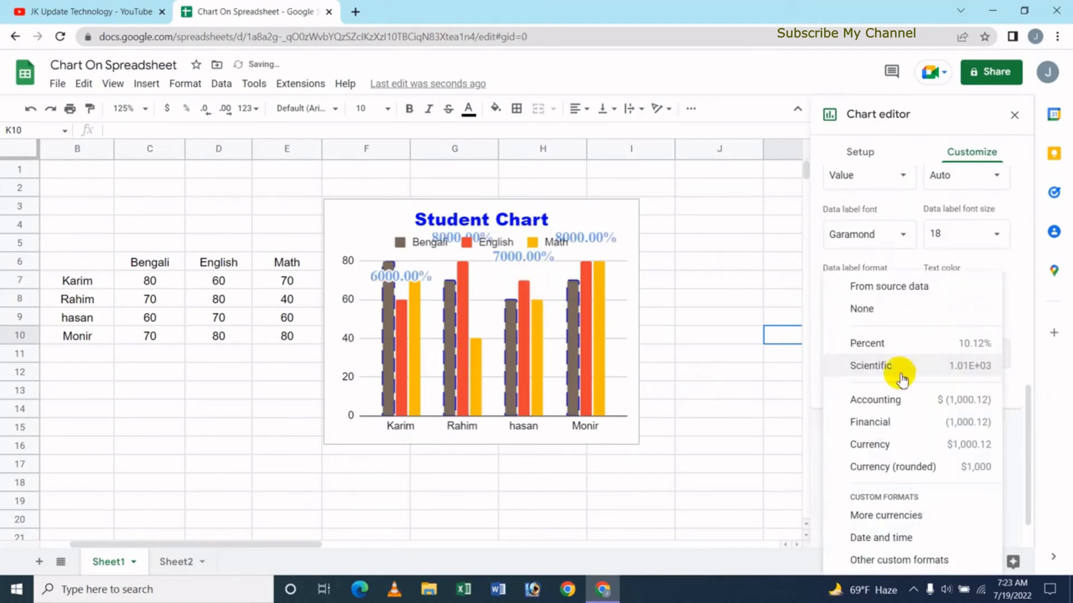
click(866, 315)
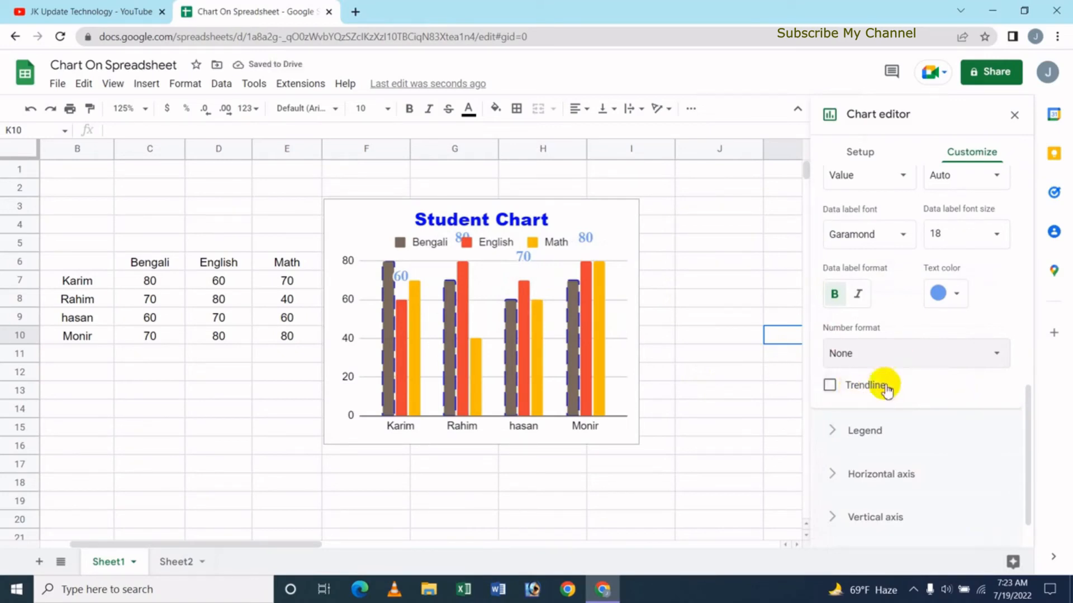
Add a trendline to the English series and make it Logarithmic
click(830, 385)
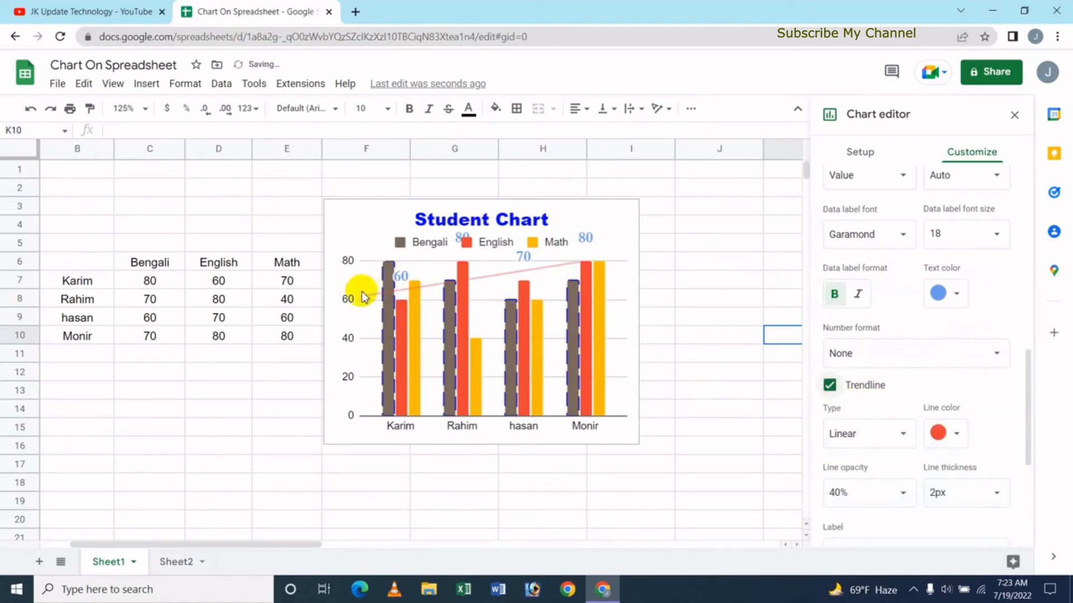
click(891, 433)
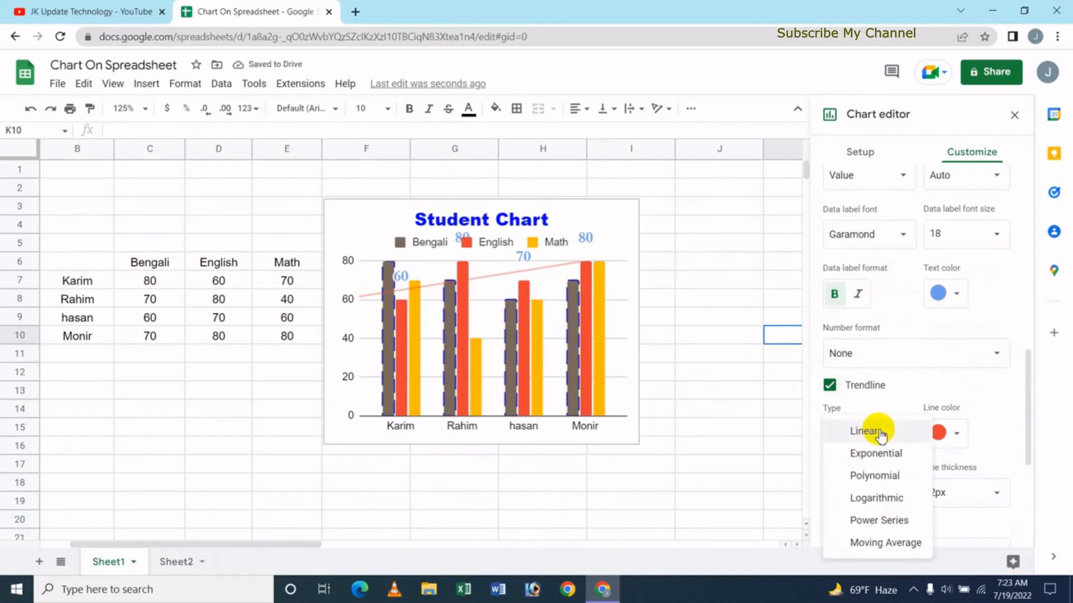
click(865, 493)
Format the English trendline with a light blue line colour, 80% opacity and 4px thickness
click(954, 433)
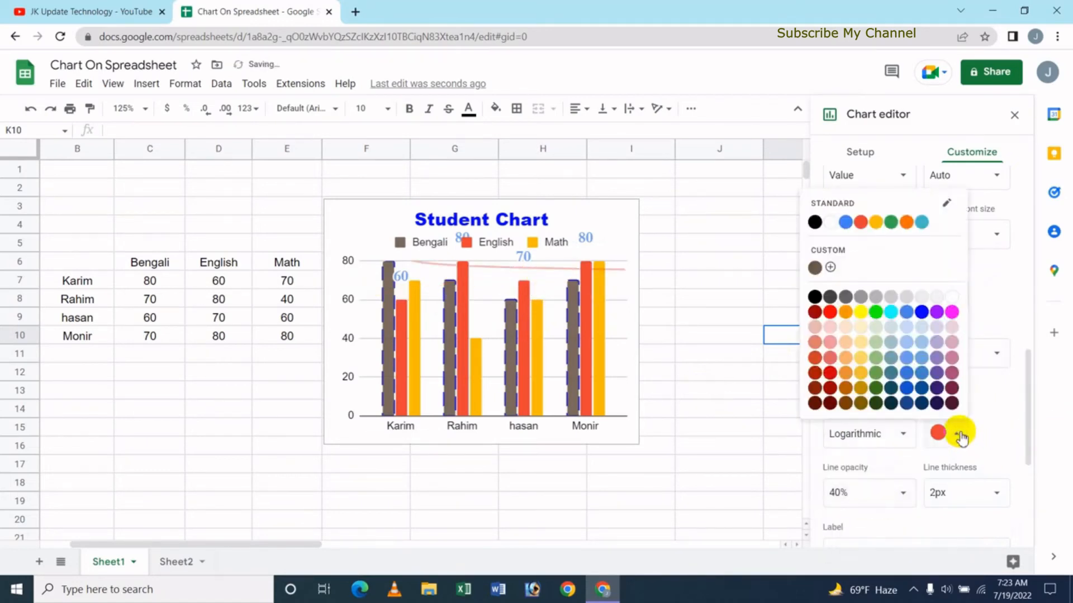
click(912, 362)
click(888, 494)
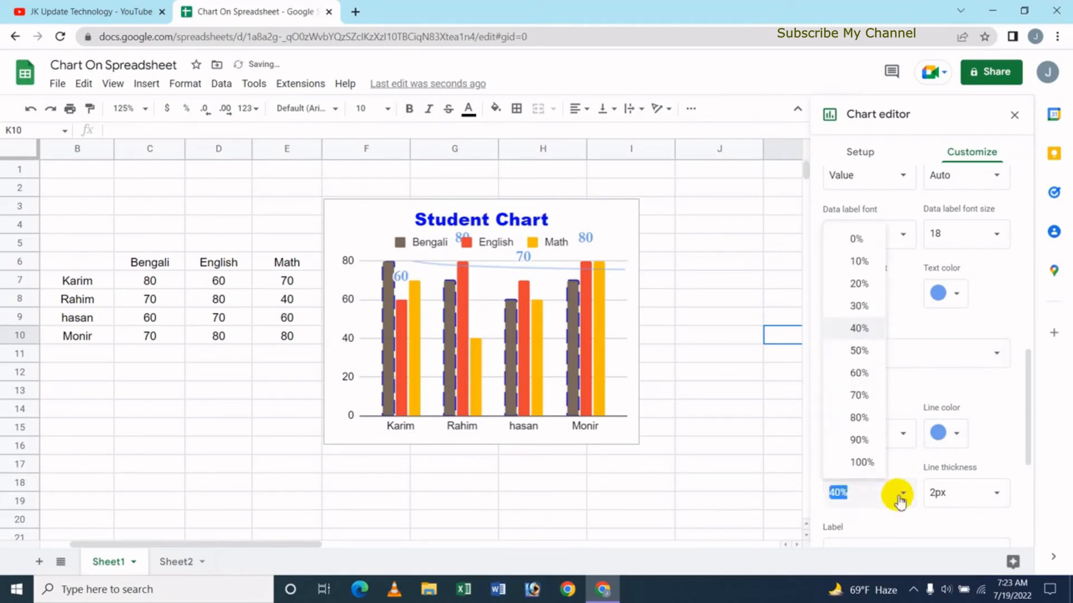
click(870, 417)
click(992, 493)
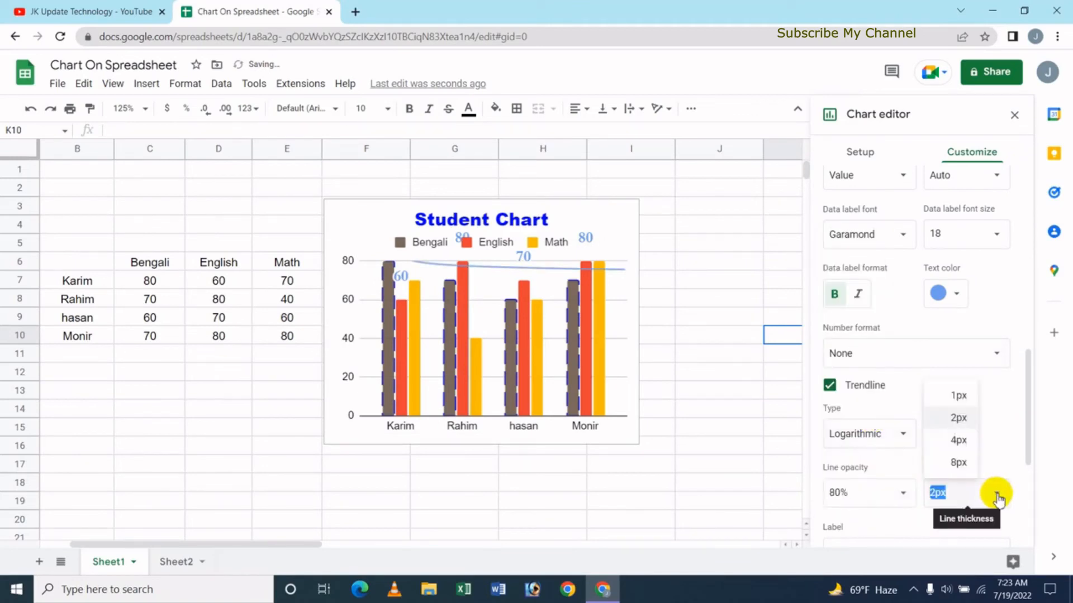
click(959, 439)
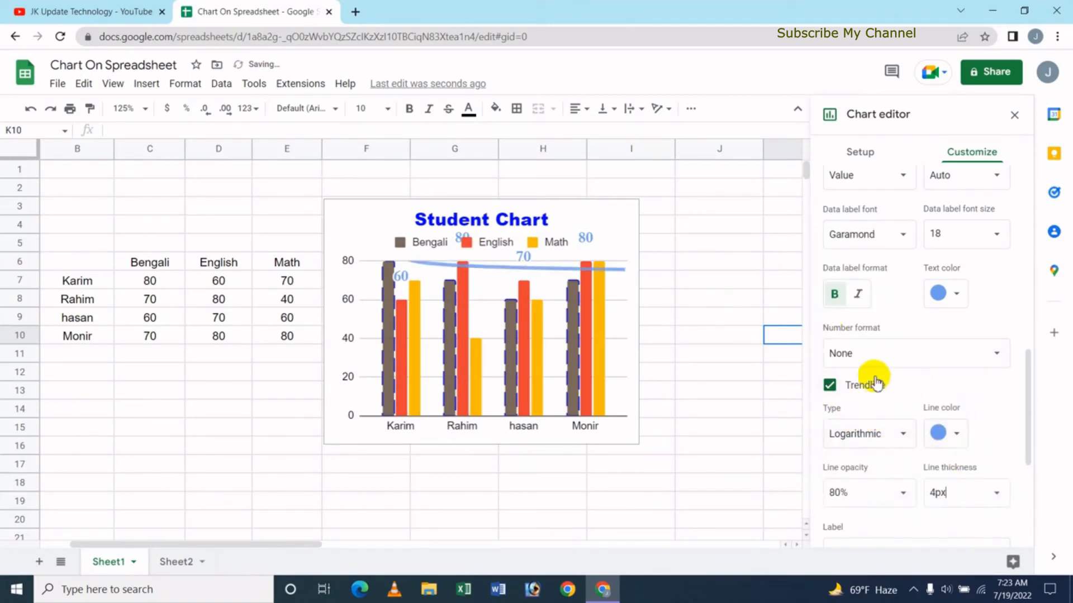
Try showing the R² value for the English trendline, and turn it off again
drag(1029, 383, 1019, 440)
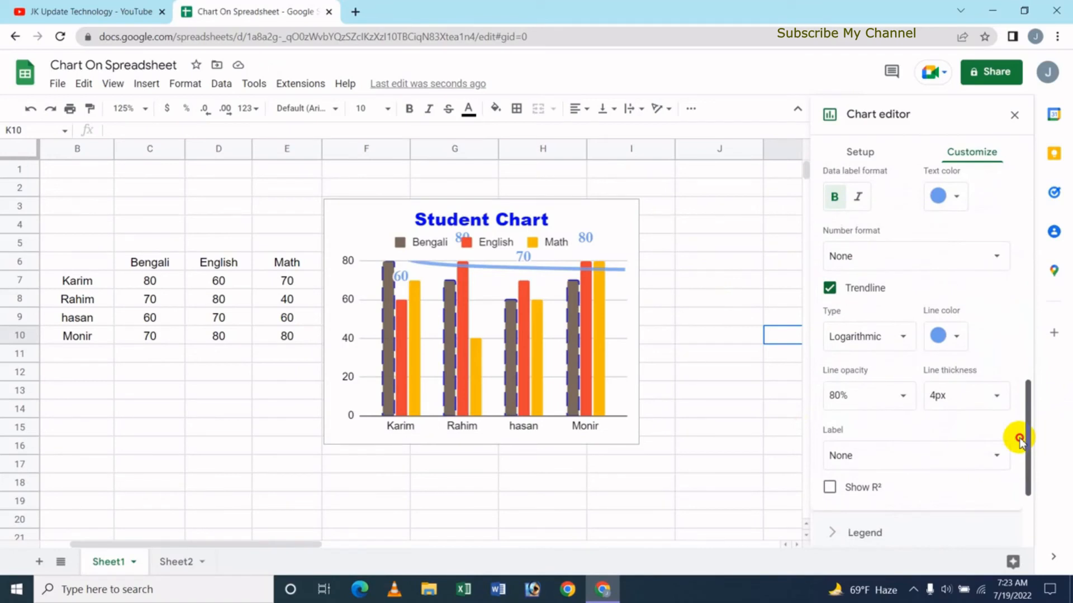
drag(1020, 440, 1018, 445)
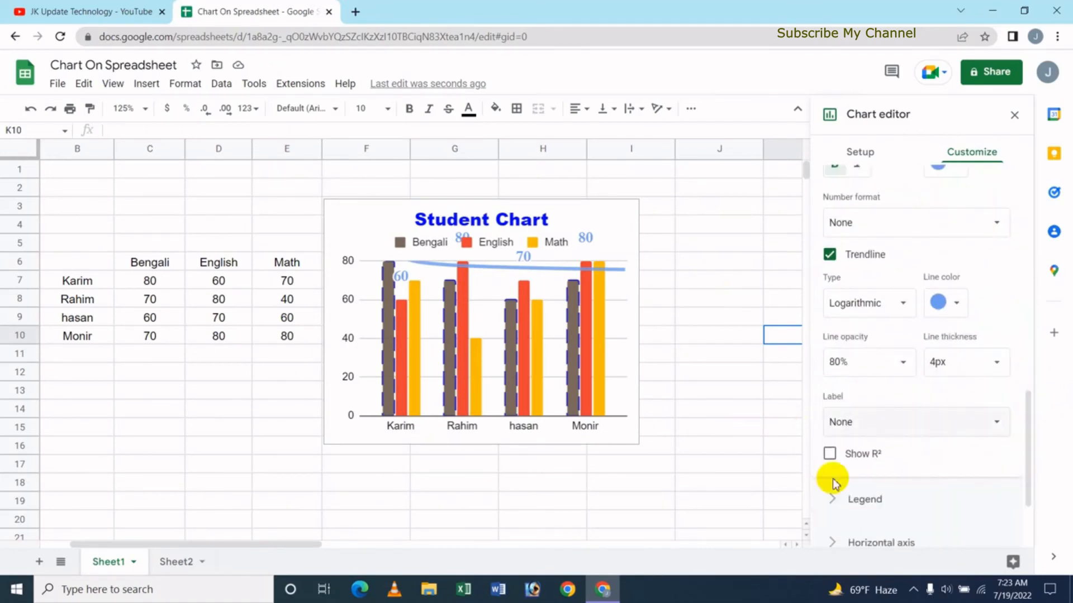
click(832, 456)
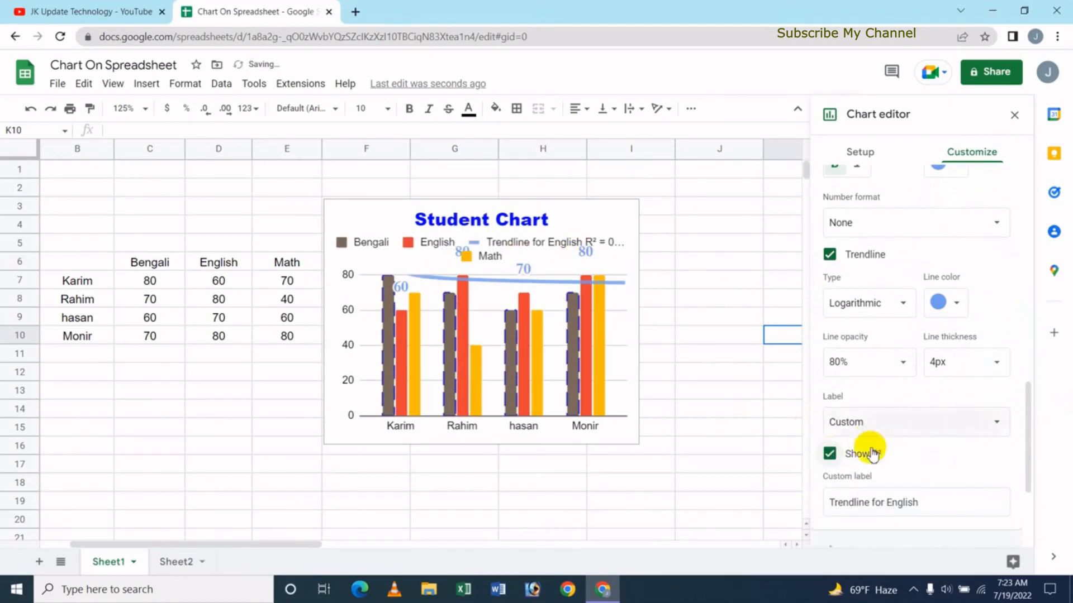
click(829, 453)
Choose the Math series and give its columns a green fill at 90% opacity
drag(1026, 441, 1034, 216)
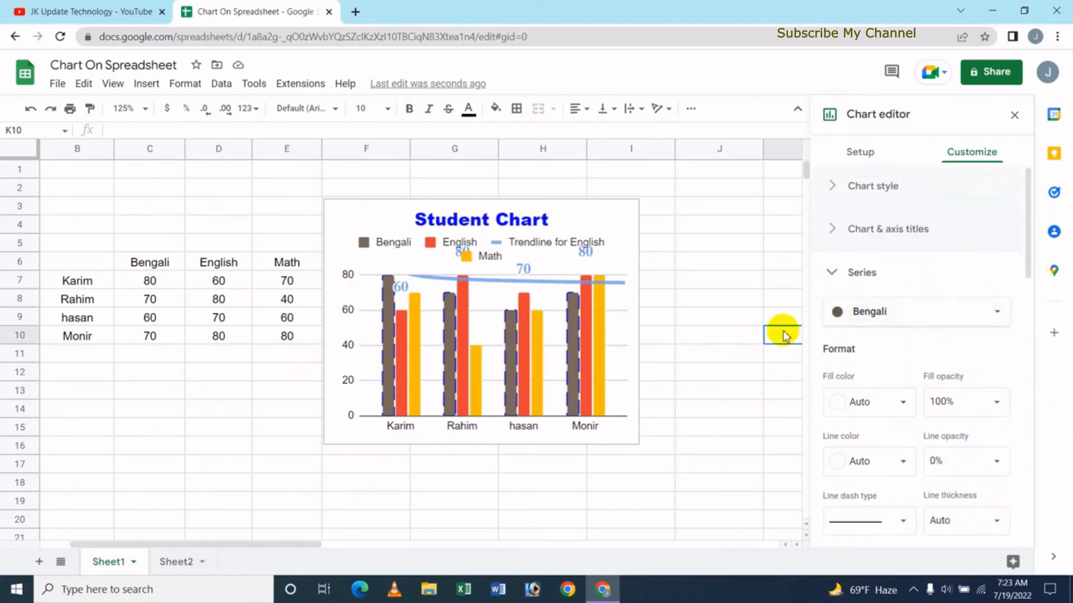
click(994, 323)
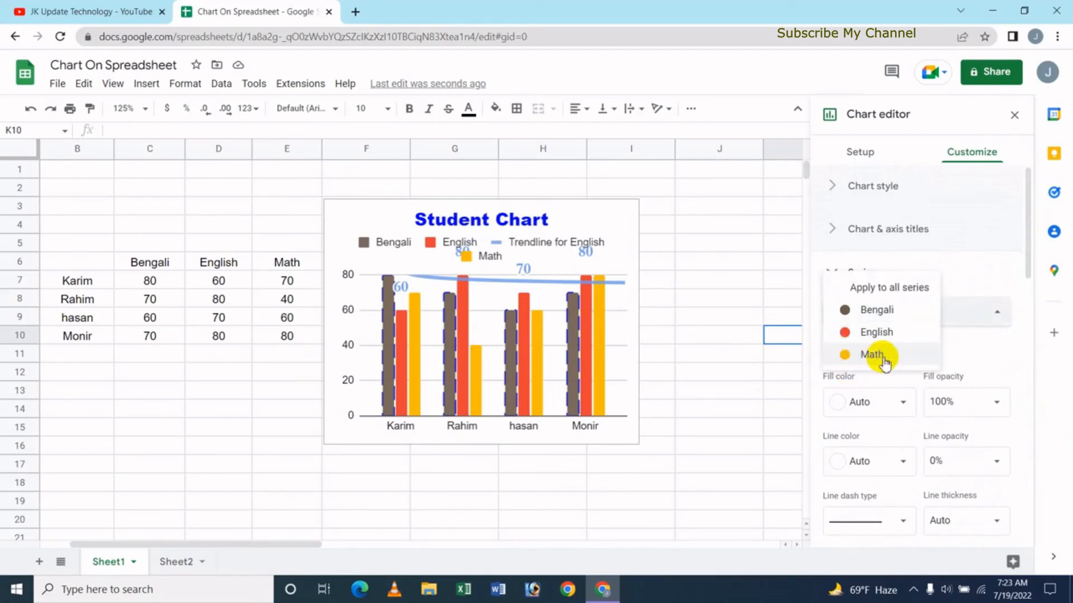
click(881, 334)
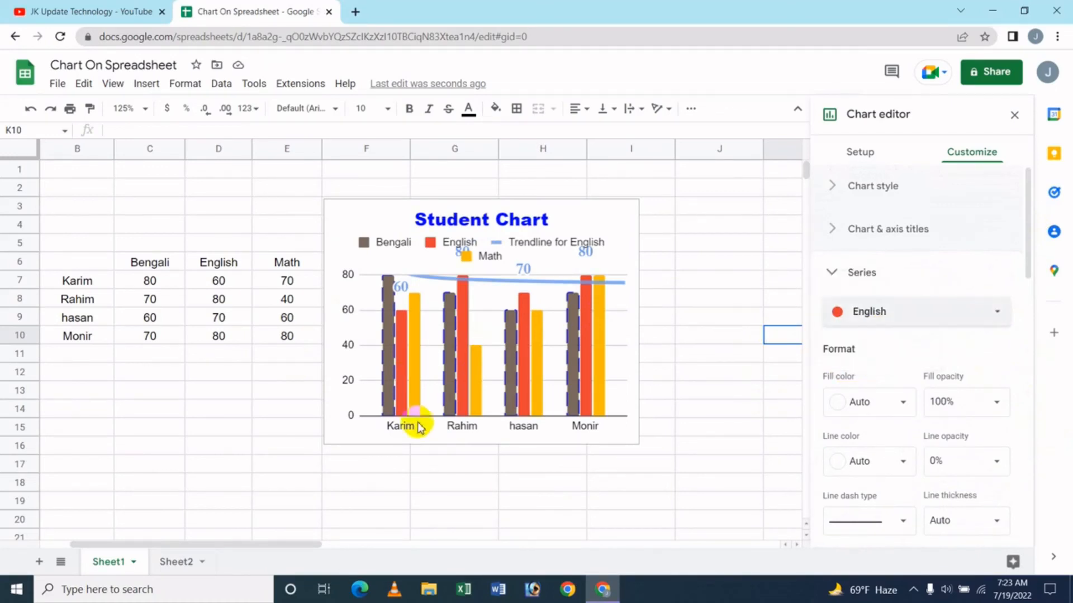
click(930, 329)
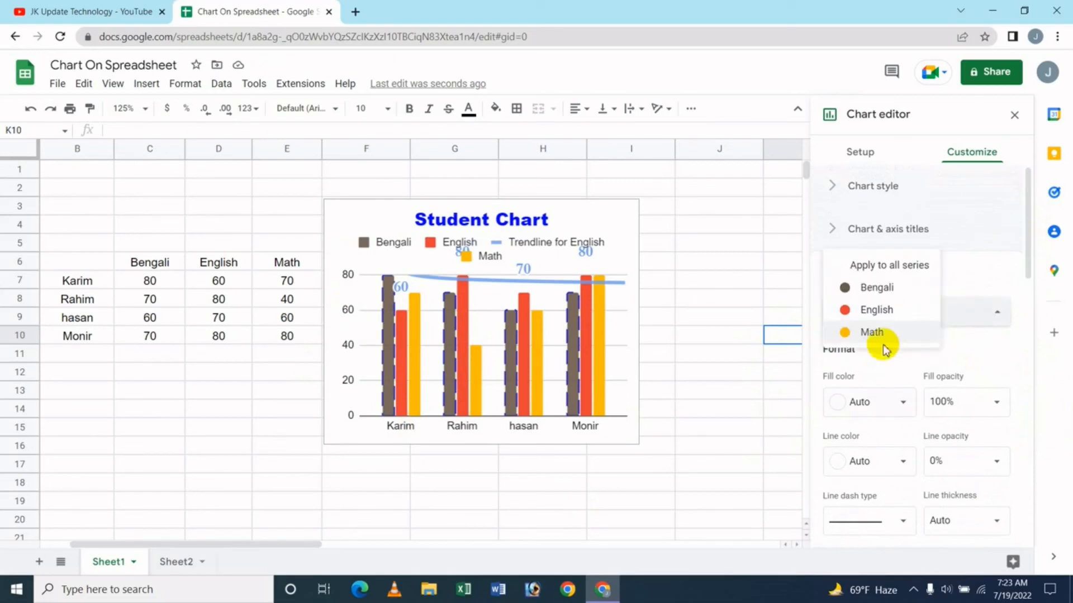
click(876, 346)
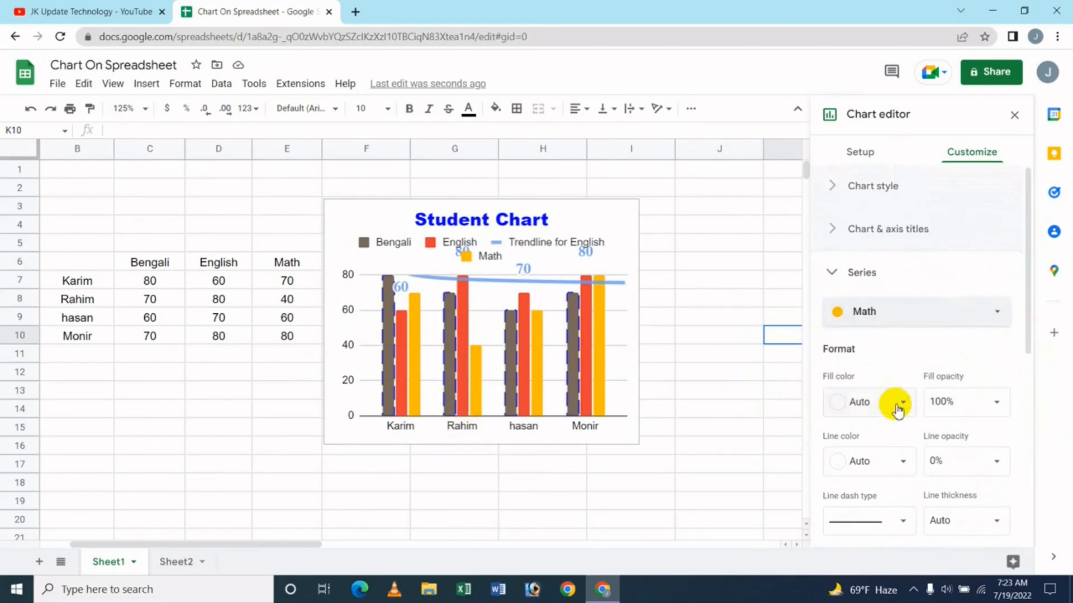
click(893, 403)
click(899, 321)
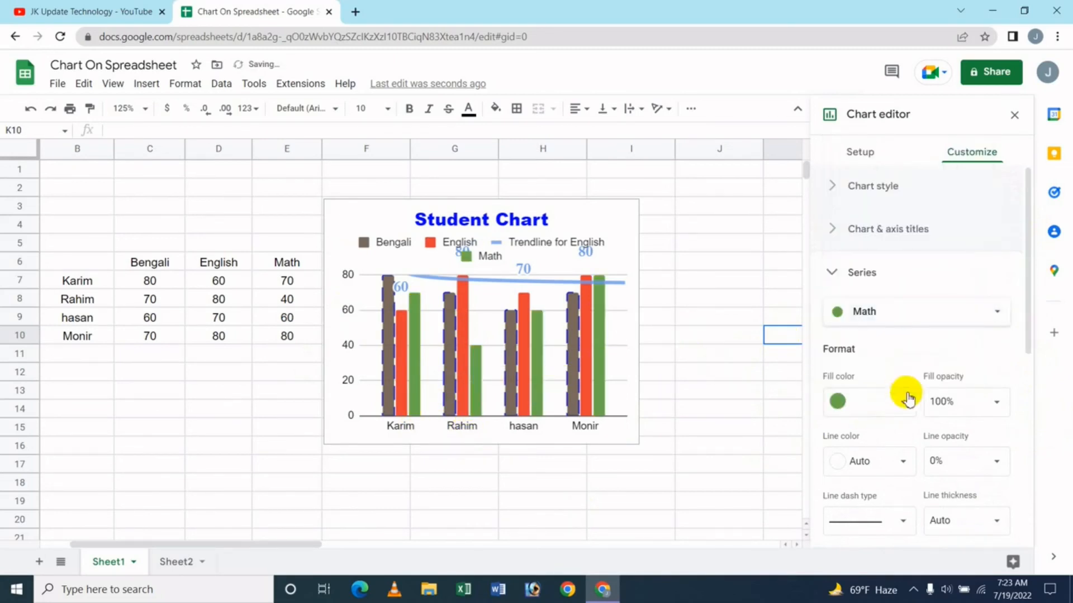
click(997, 402)
click(965, 350)
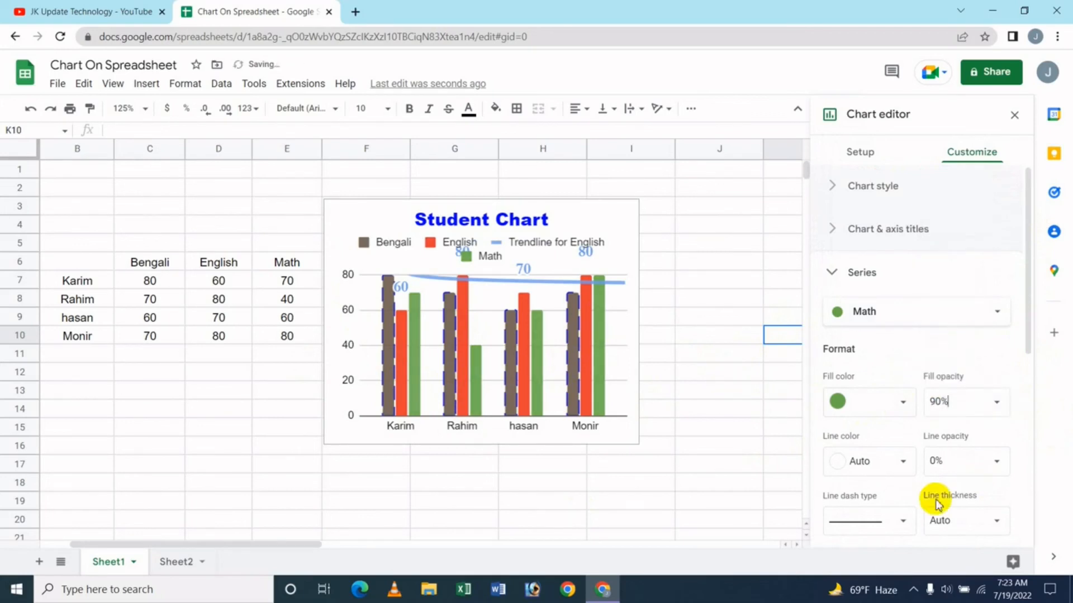
Give the Math columns a yellow-orange outline with 30% line opacity
click(888, 467)
click(880, 376)
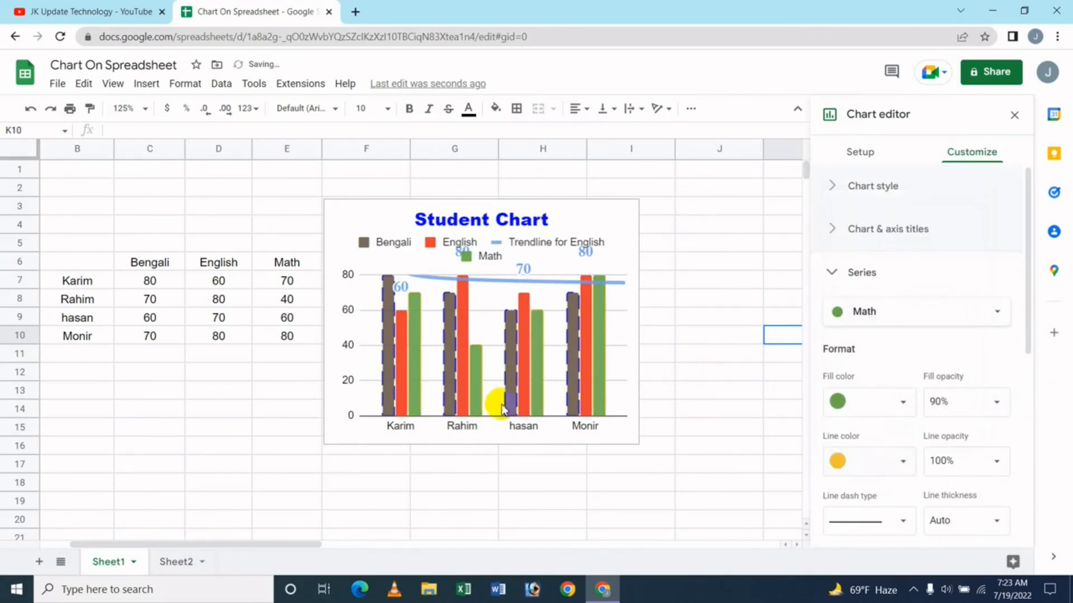
scroll(1030, 283, down, 4)
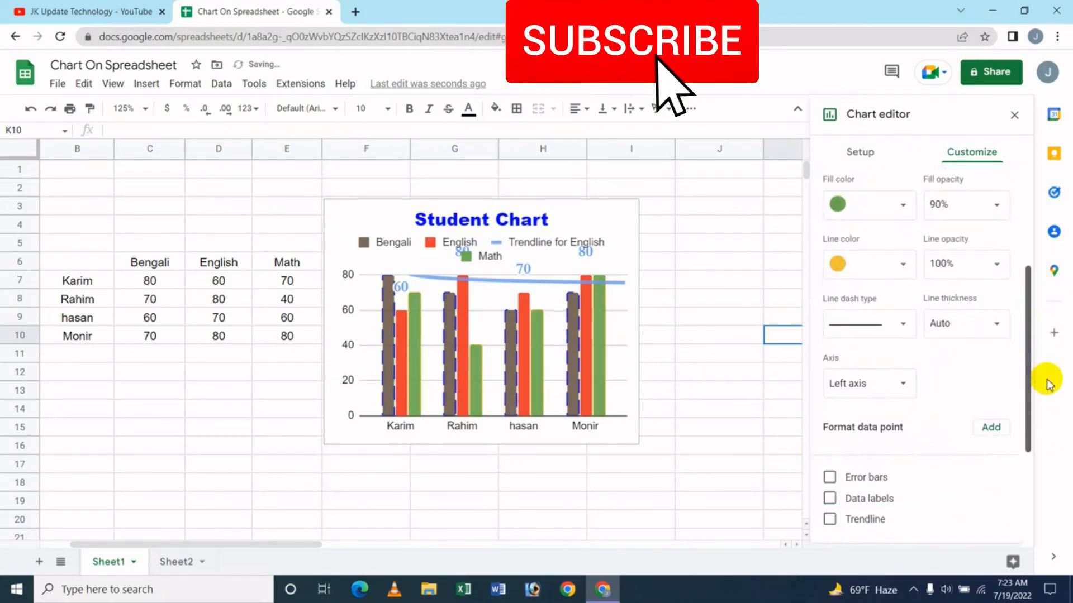
click(998, 270)
click(977, 337)
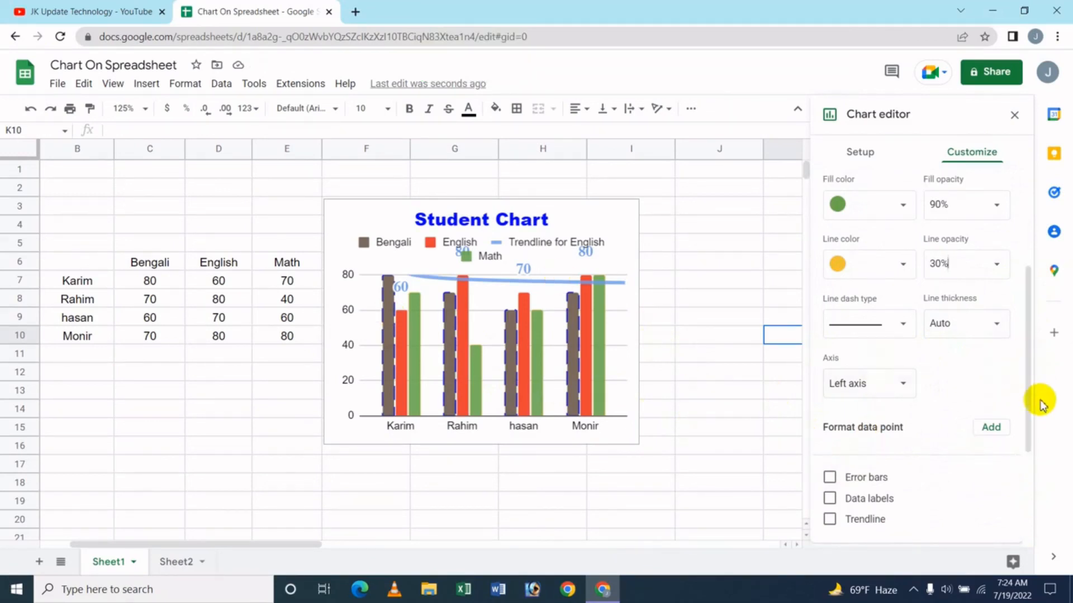
Switch to the JK Update Technology channel's videos page on YouTube
drag(1029, 388, 1034, 268)
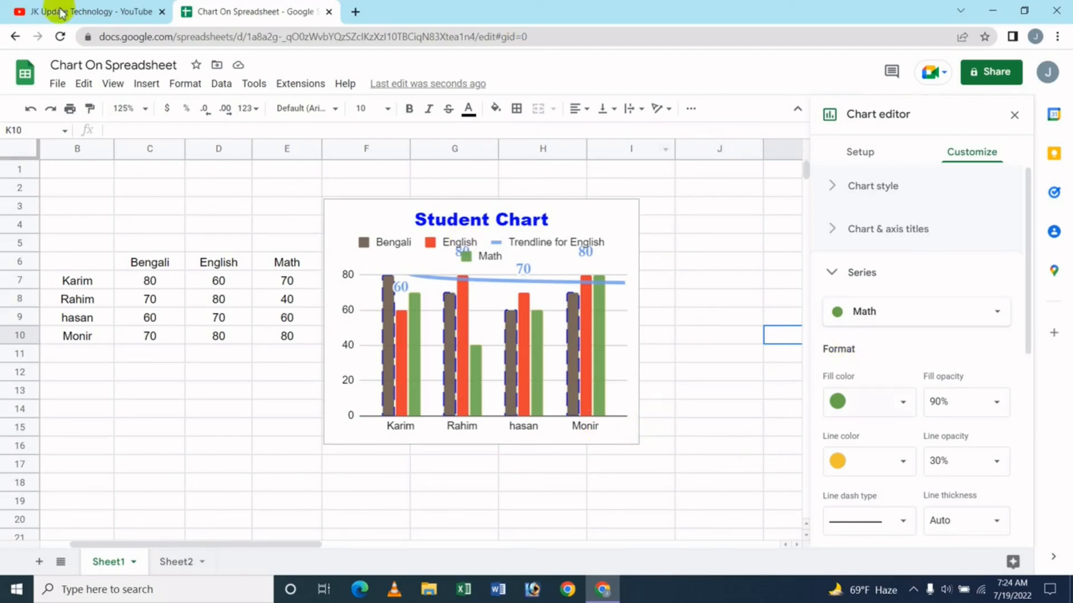
click(25, 10)
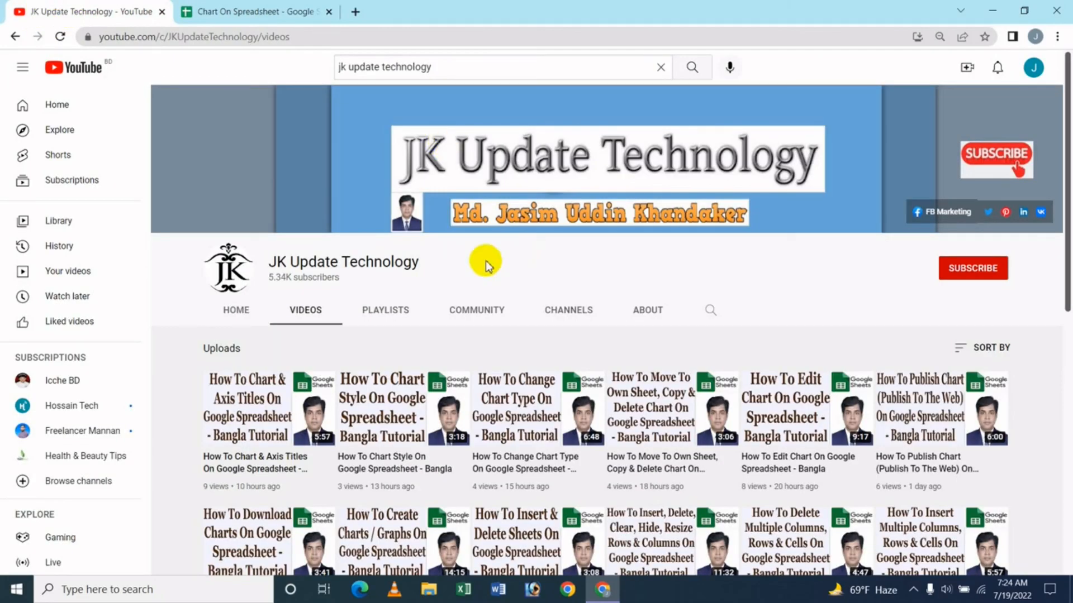